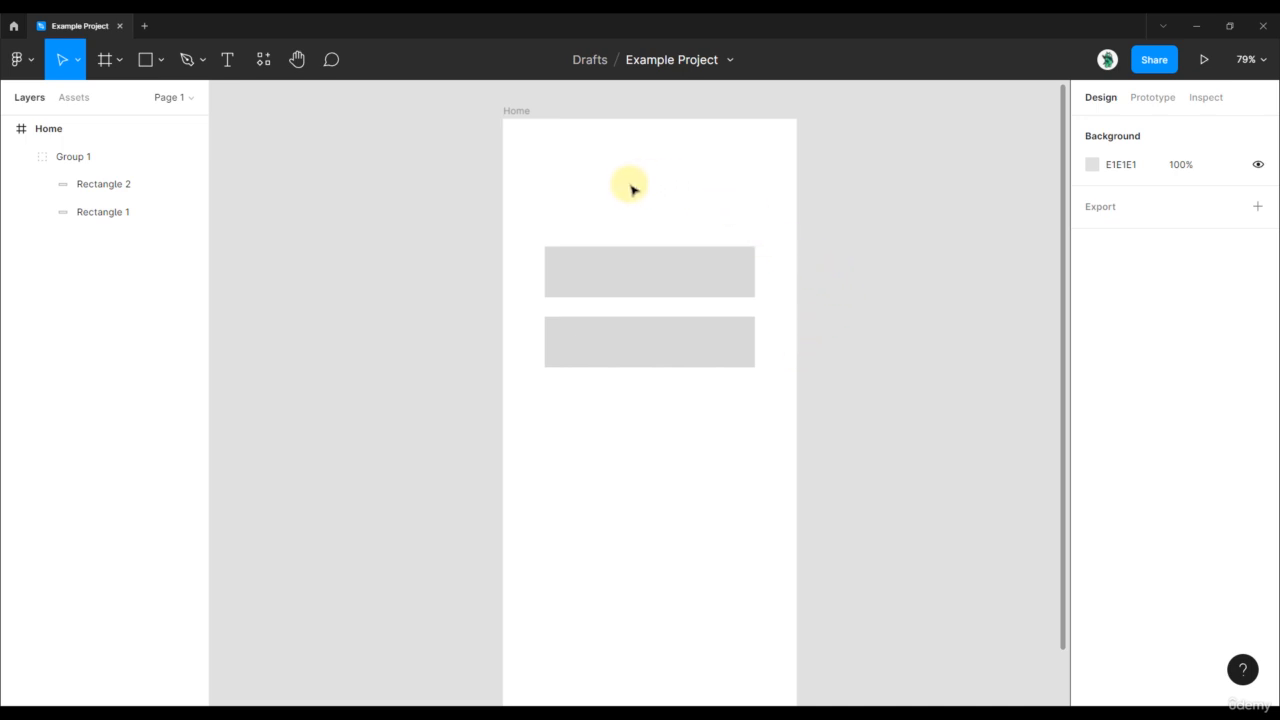
Change the fill of the lower rectangle in the group to mid-gray 979797
left_click(608, 277)
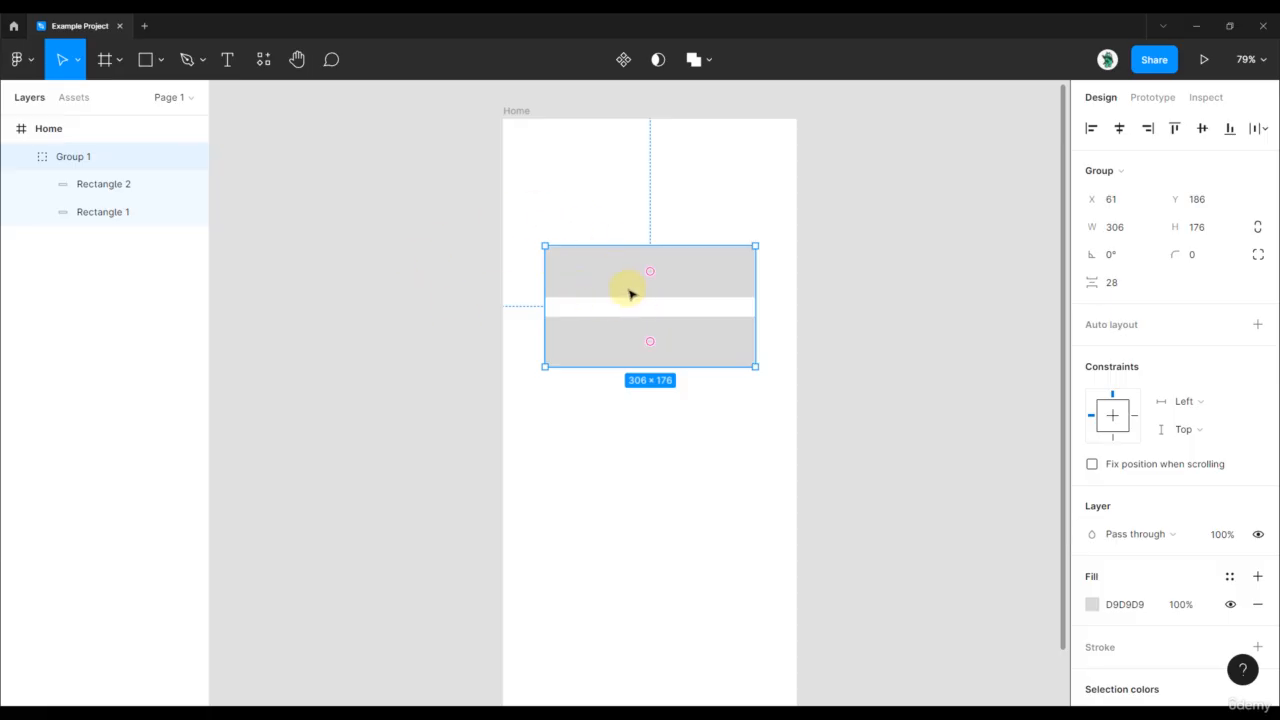
scroll(621, 332, "up", 3)
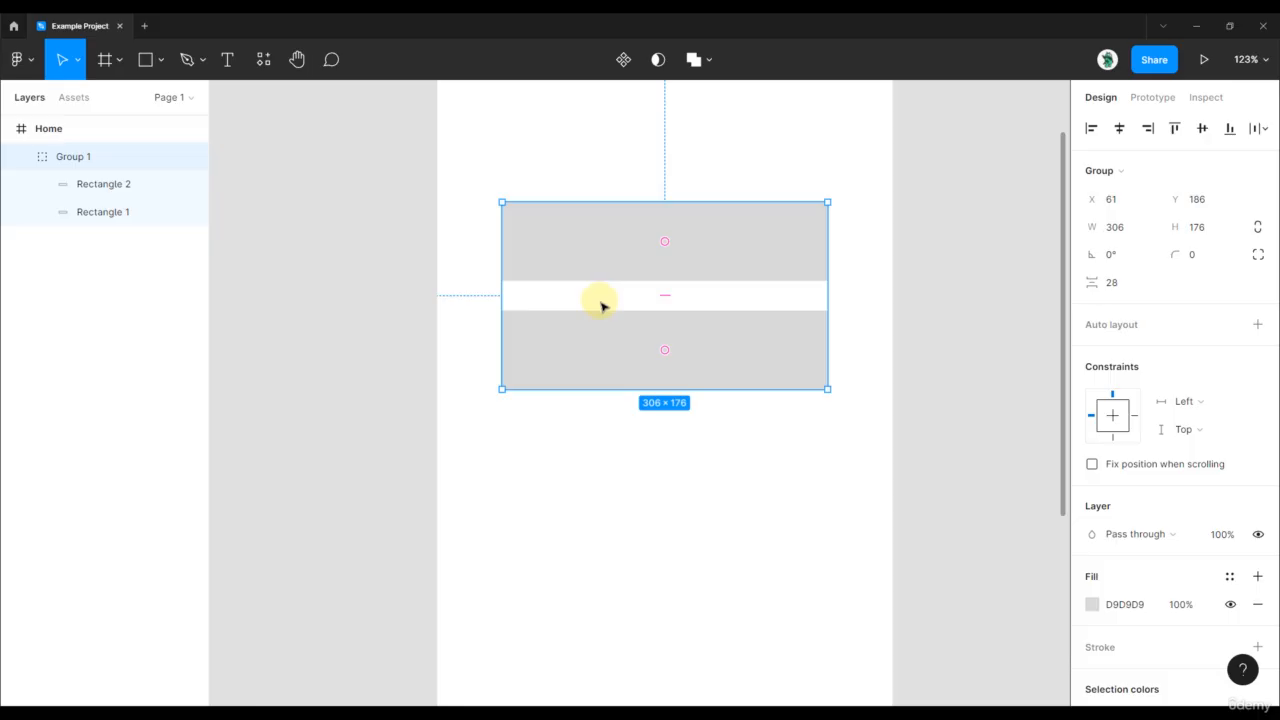
left_click(598, 338)
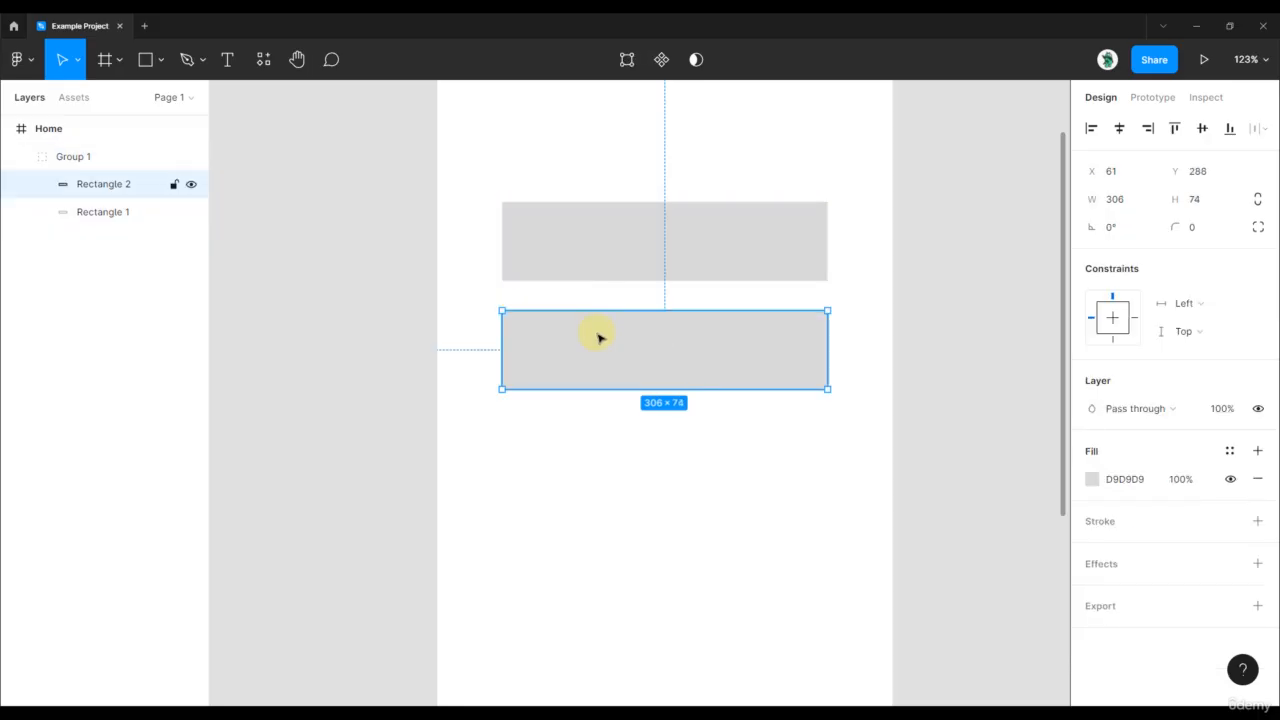
left_click(1092, 479)
left_click_drag(977, 377, 851, 363)
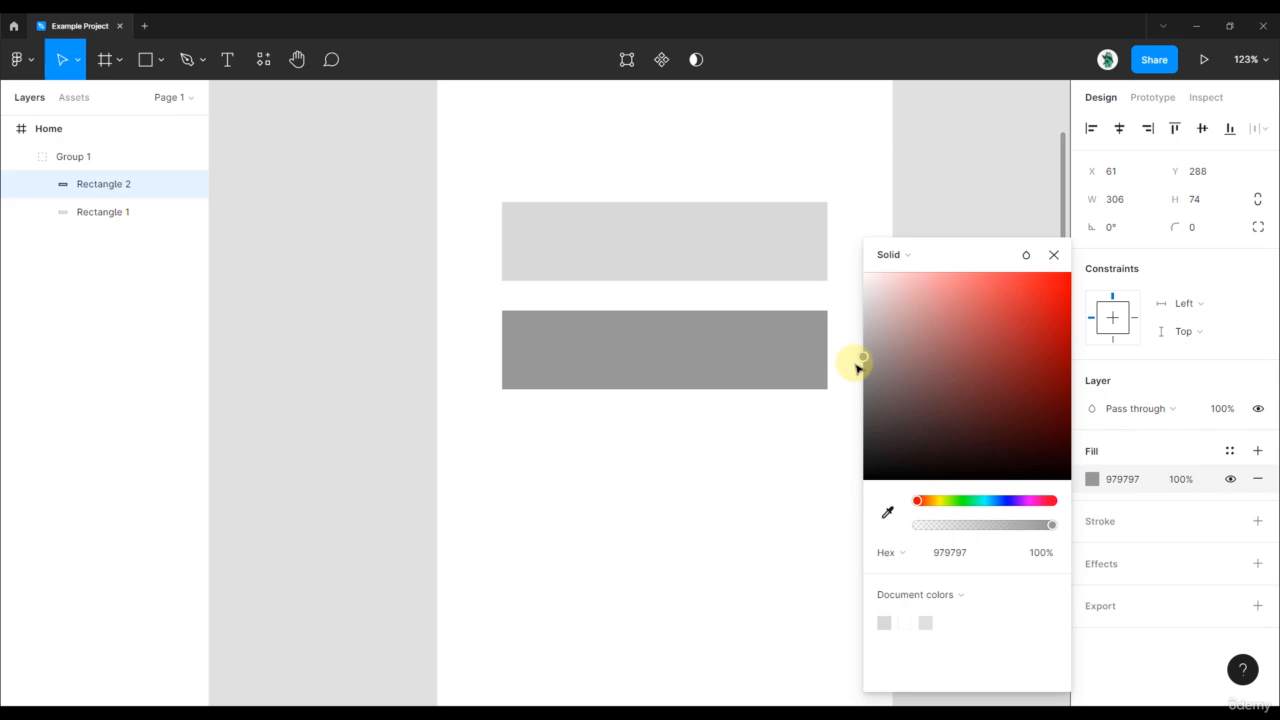
left_click(951, 197)
Swap the group's two rectangles so the mid-gray one sits above the light one
left_click(791, 229)
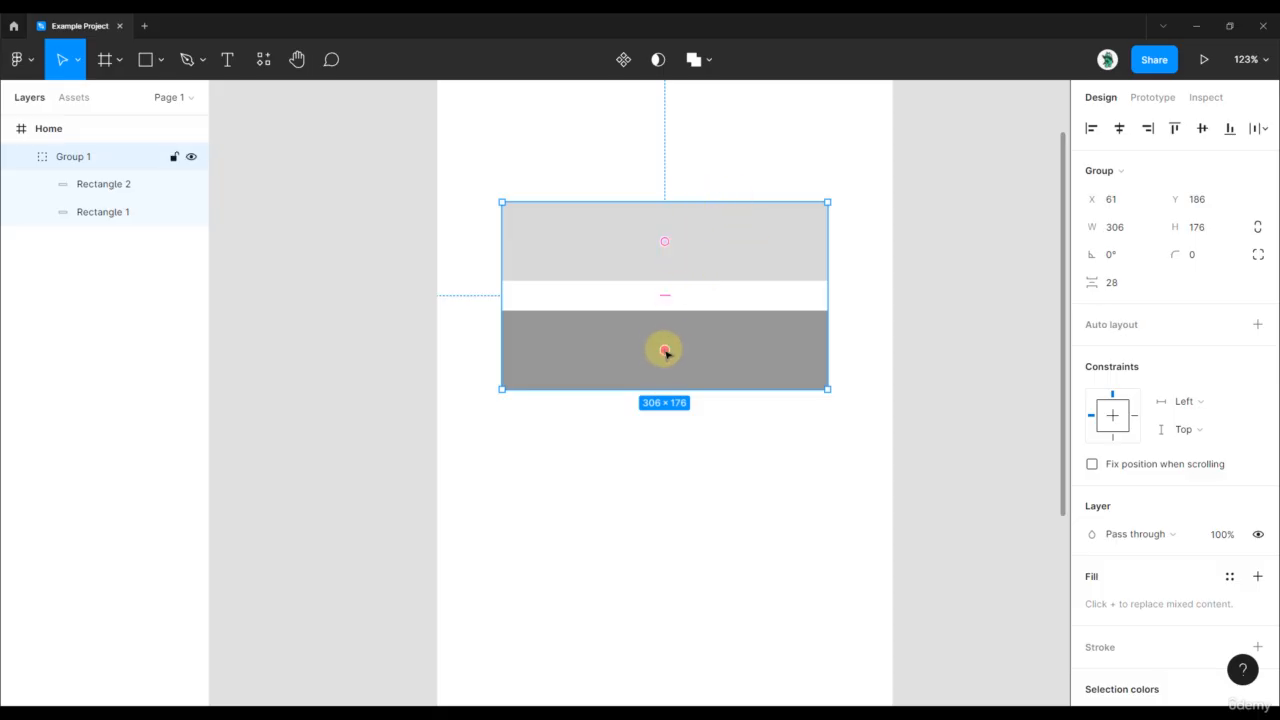
left_click_drag(665, 351, 672, 251)
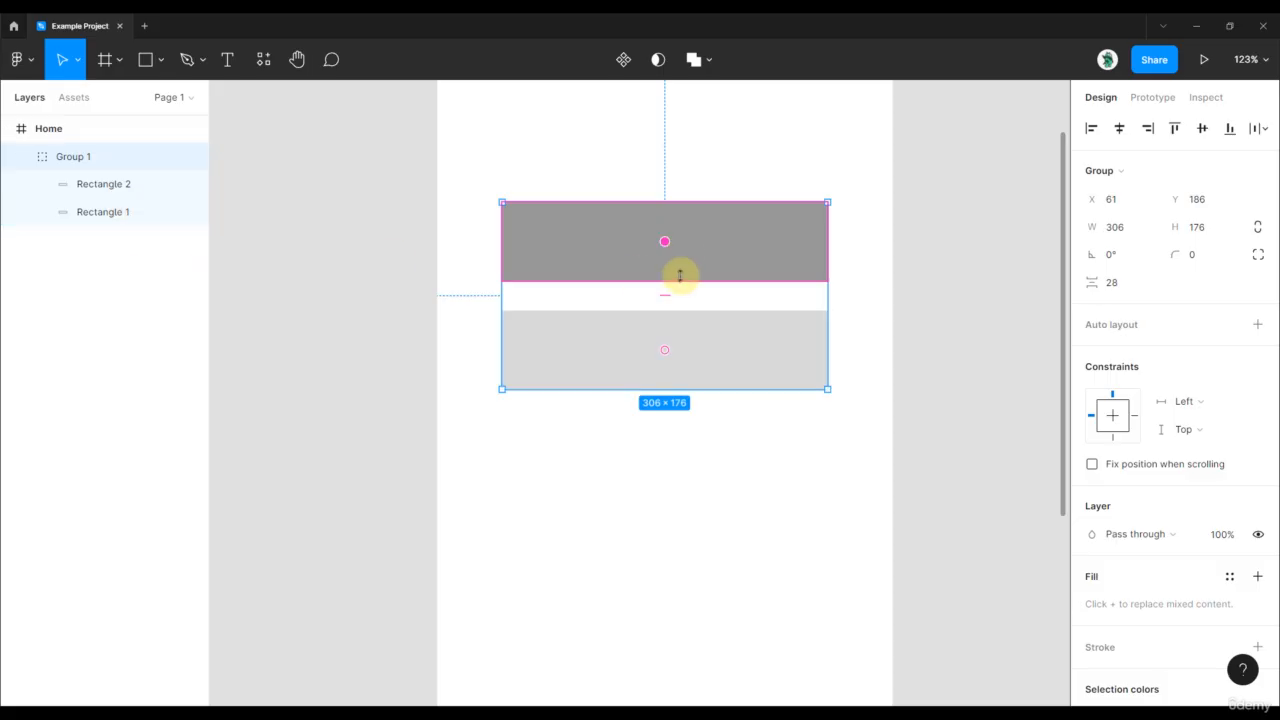
mouse_move(667, 250)
left_mouse_down()
mouse_move(675, 350)
mouse_move(675, 252)
left_mouse_up()
Duplicate the light rectangle and place the copy below it at Y 390, keeping X at 61
left_click(719, 343)
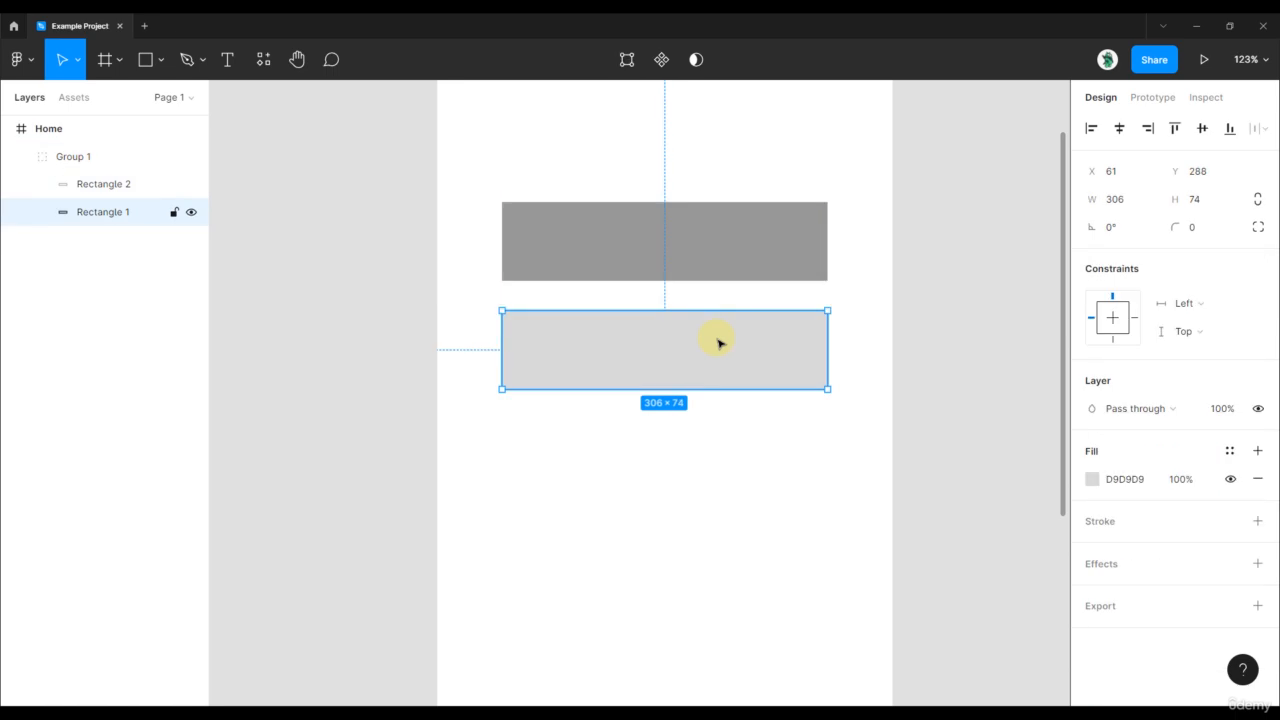
key("ctrl+d")
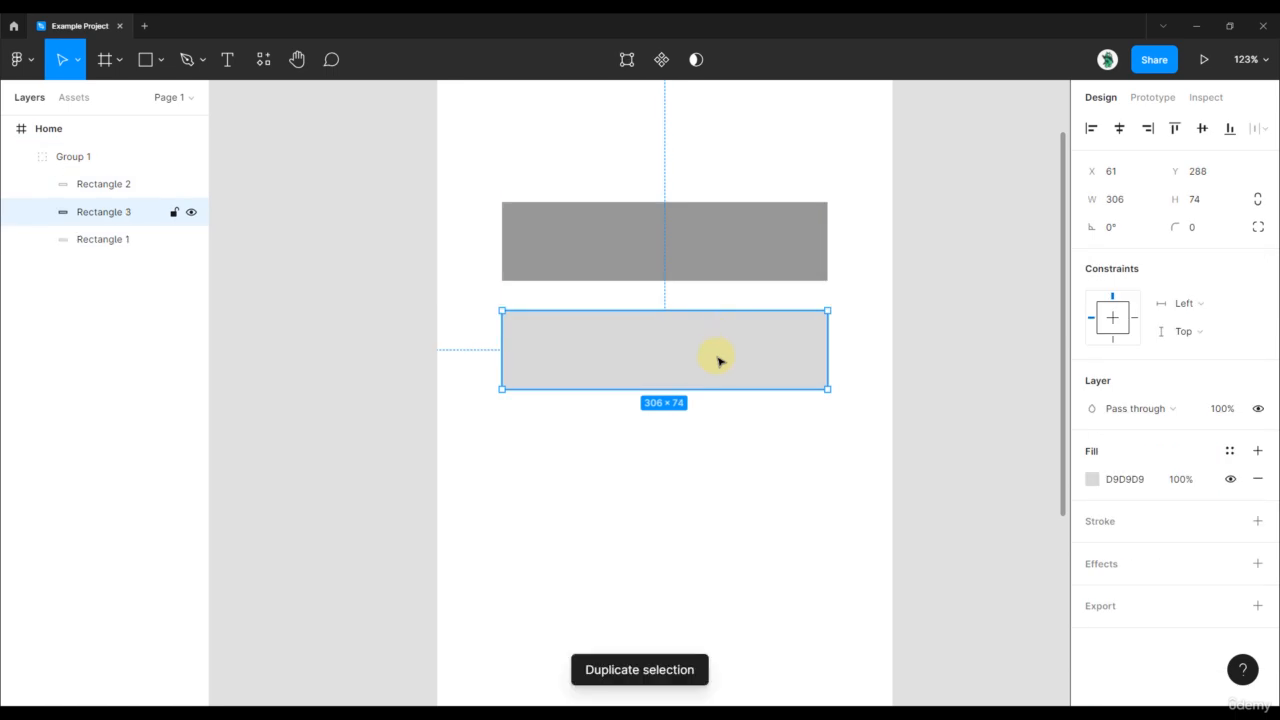
left_click_drag(731, 343, 732, 445)
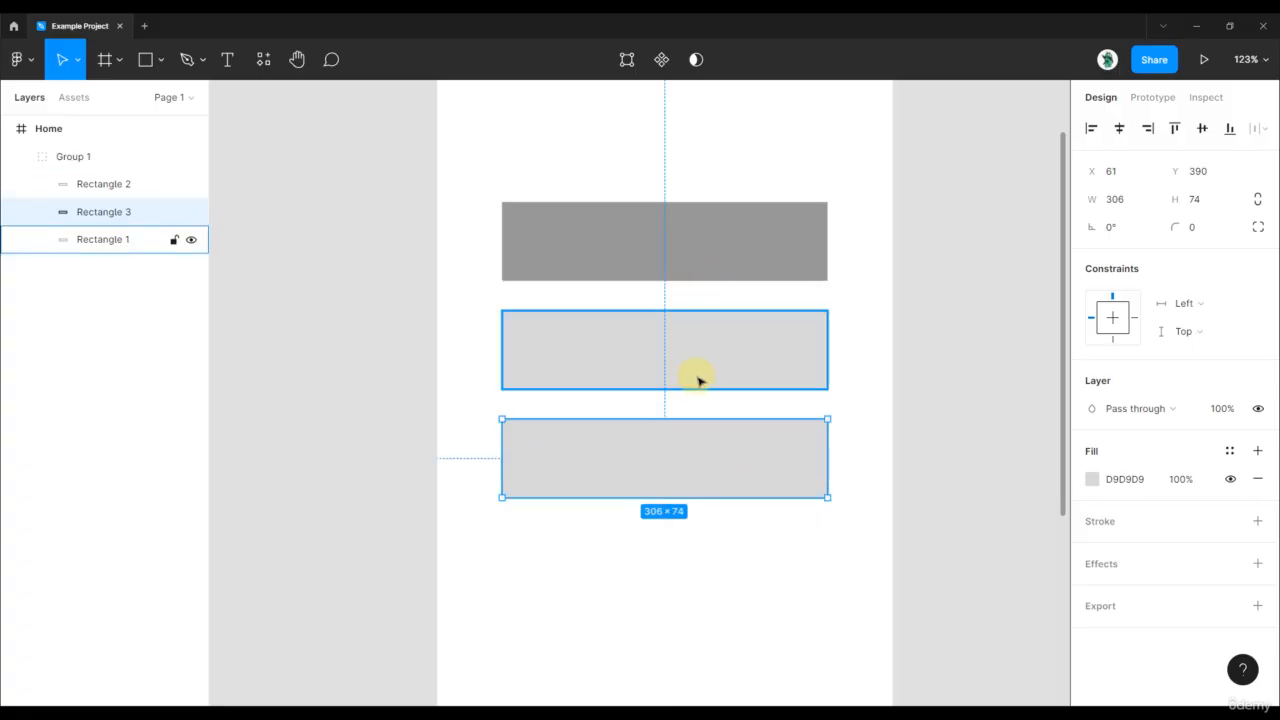
left_click(934, 280)
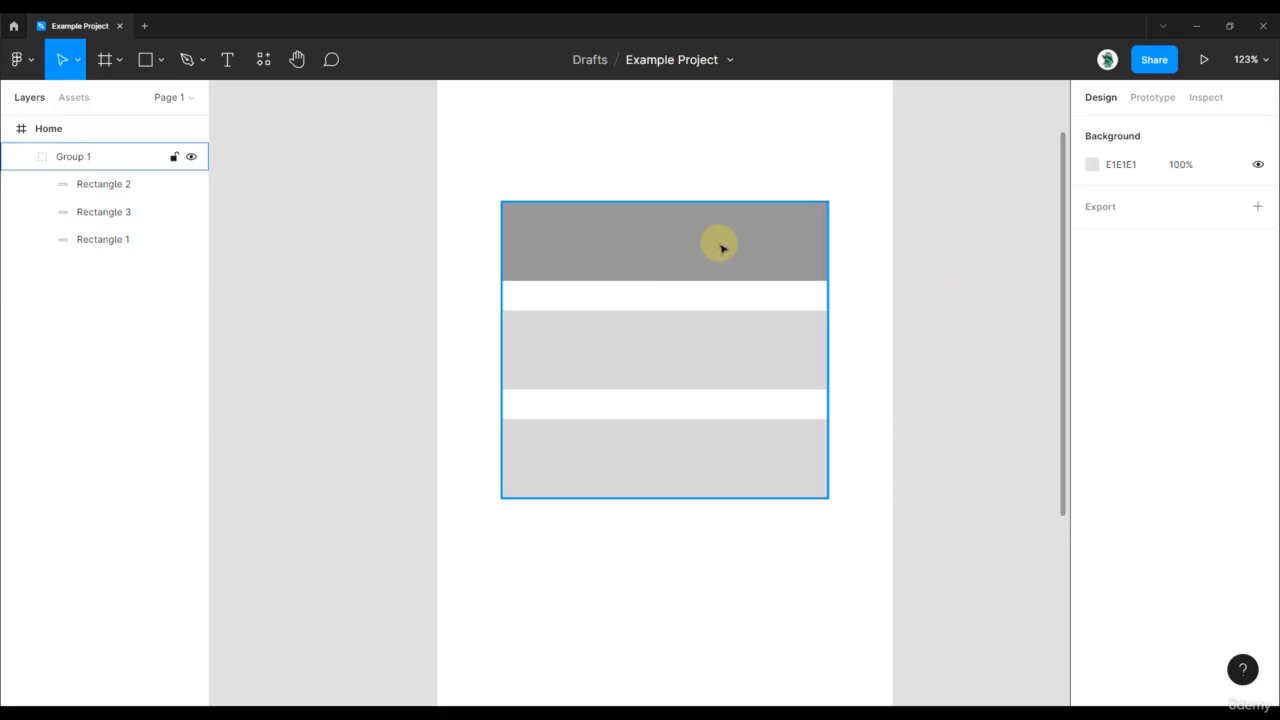
Change the fill of the lowest rectangle in the group to dark gray 373737
left_click(722, 248)
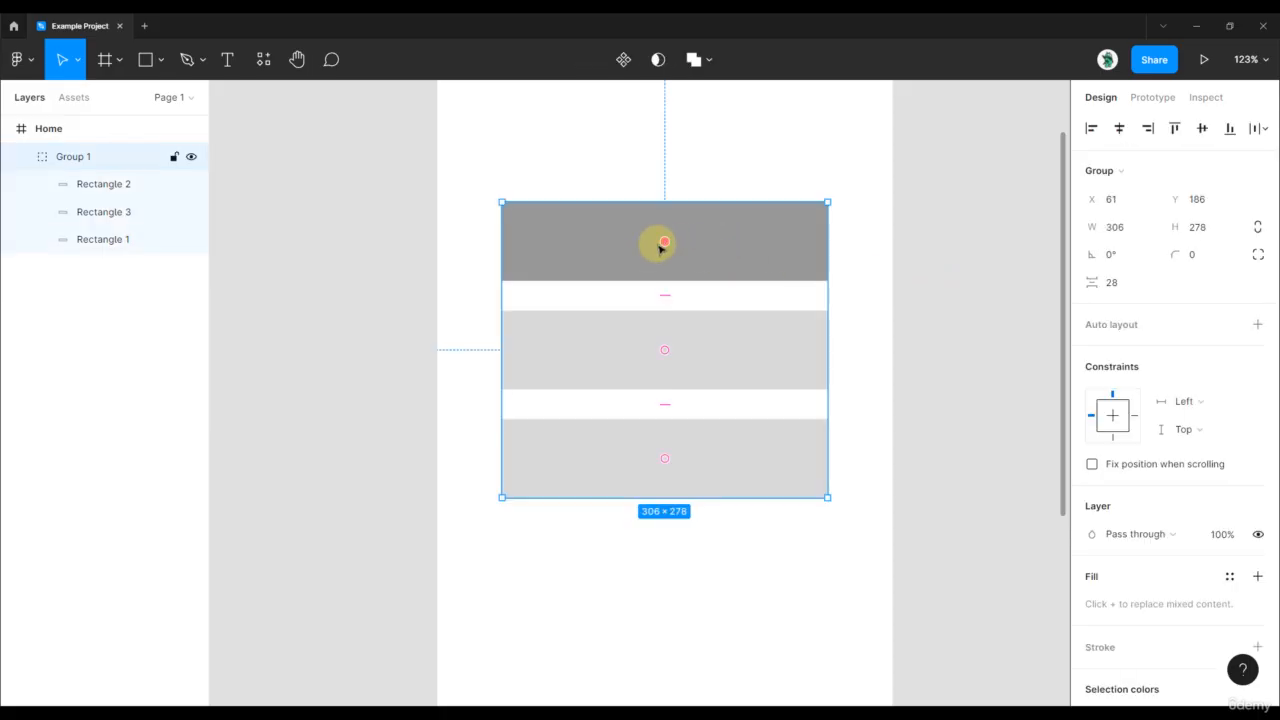
double_click(708, 452)
left_click(1090, 478)
left_click_drag(943, 380, 850, 435)
left_click(920, 229)
Reorder the group's rectangles vertically to dark gray first, light gray second and mid-gray last
left_click(711, 357)
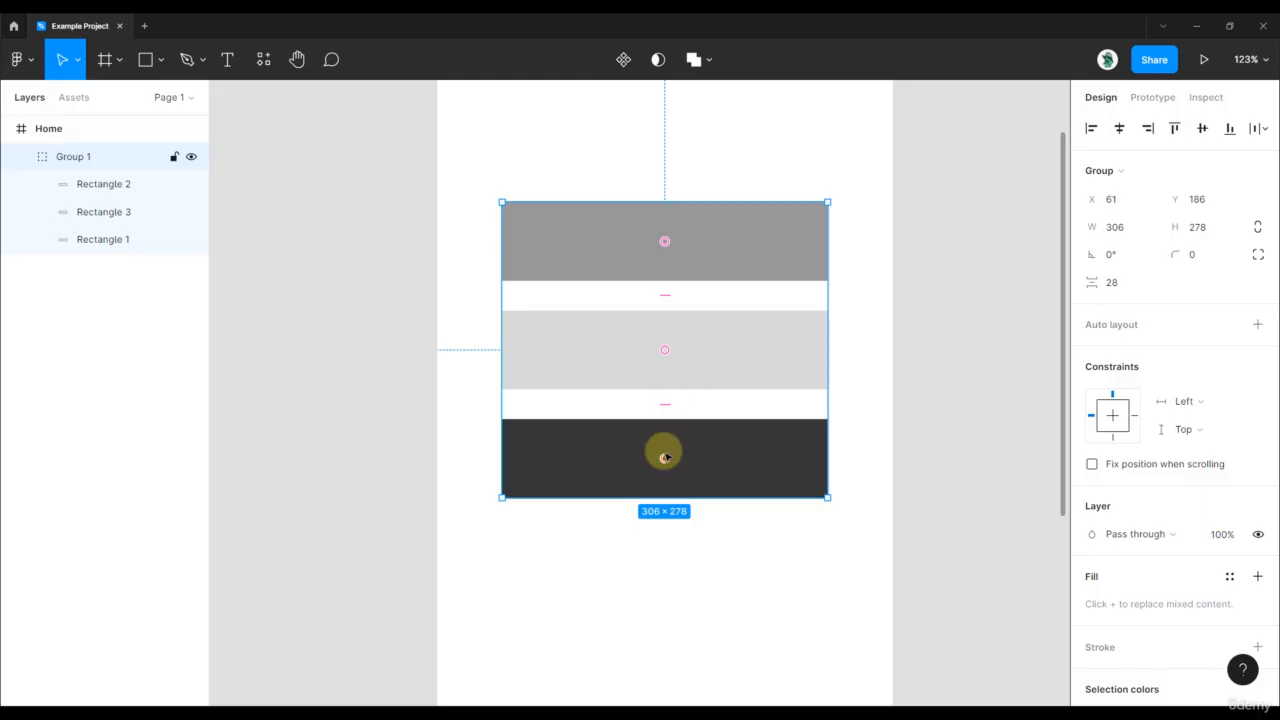
left_click_drag(664, 457, 691, 366)
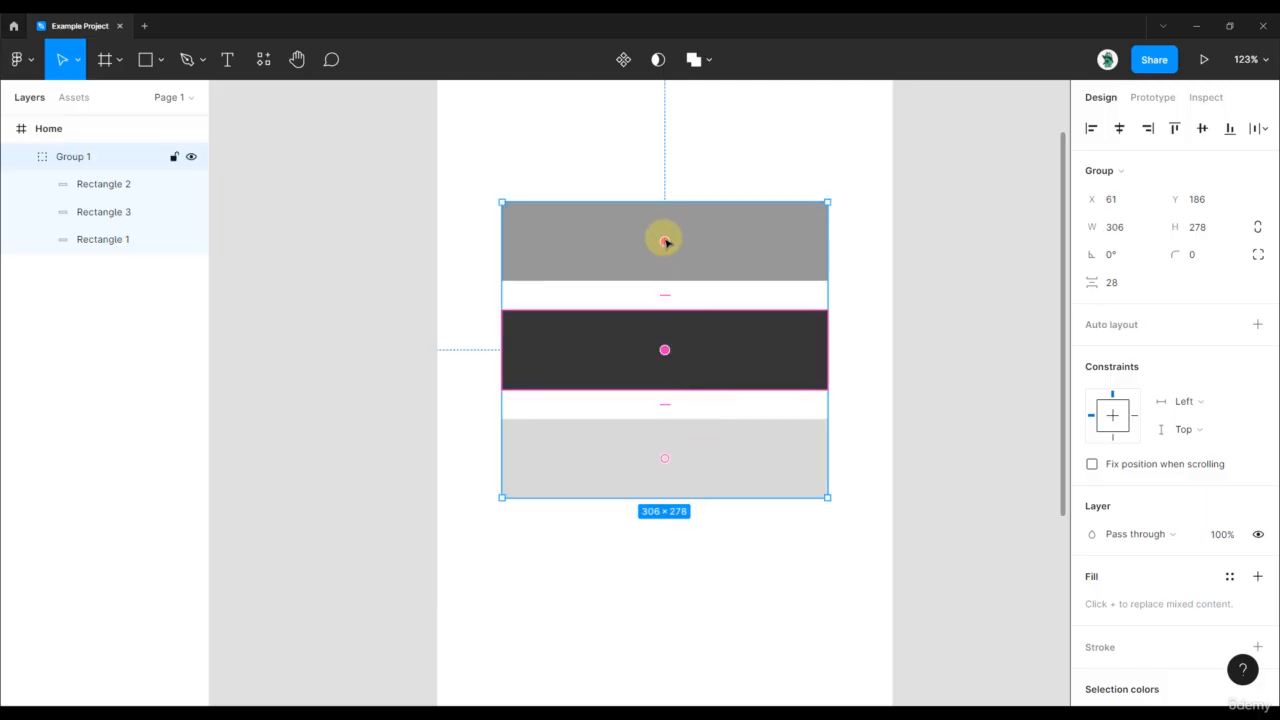
left_click_drag(665, 241, 662, 458)
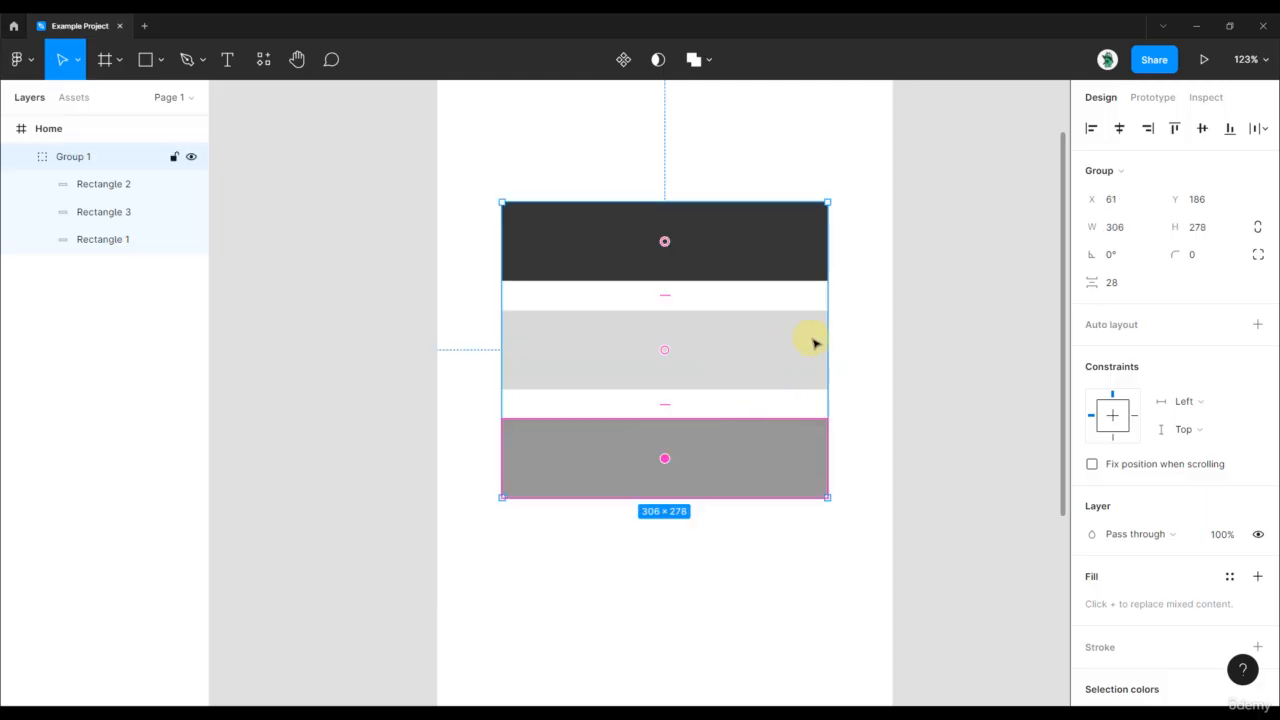
left_click(865, 450)
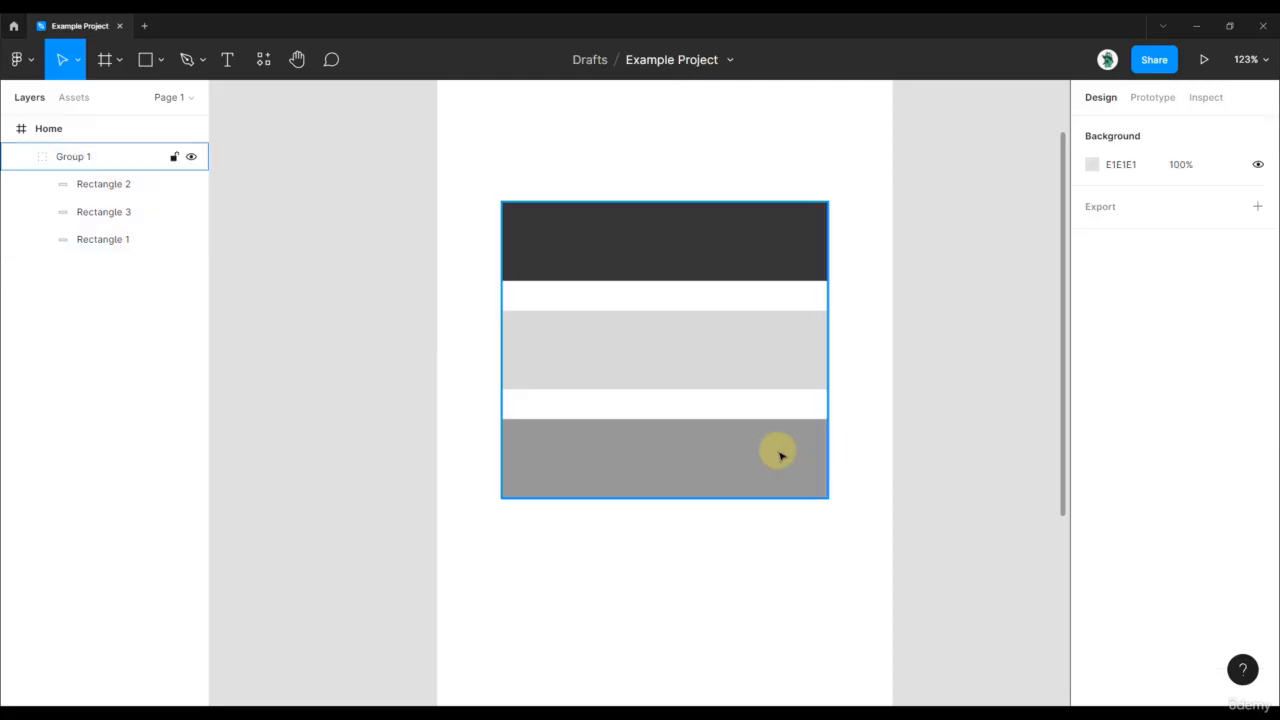
Move the lowest, mid-gray rectangle up to Y 381 and tidy up the spacing of all three rectangles
double_click(780, 456)
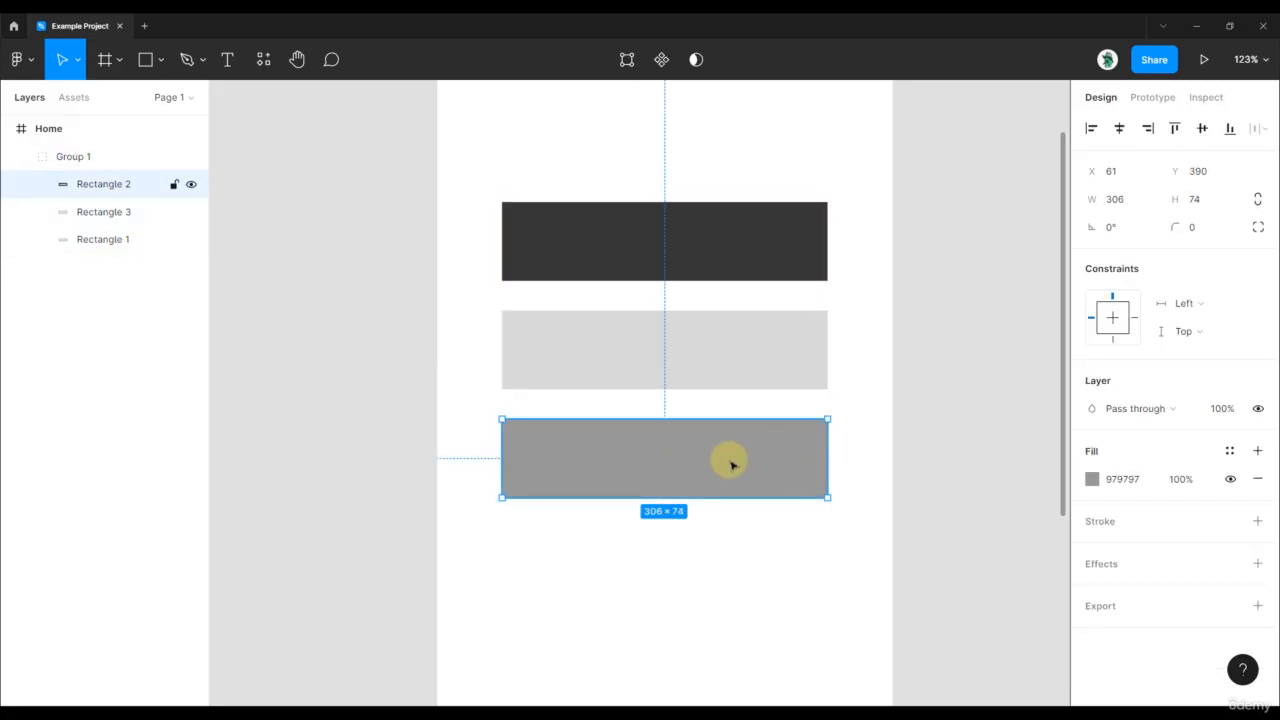
left_click_drag(708, 450, 708, 440)
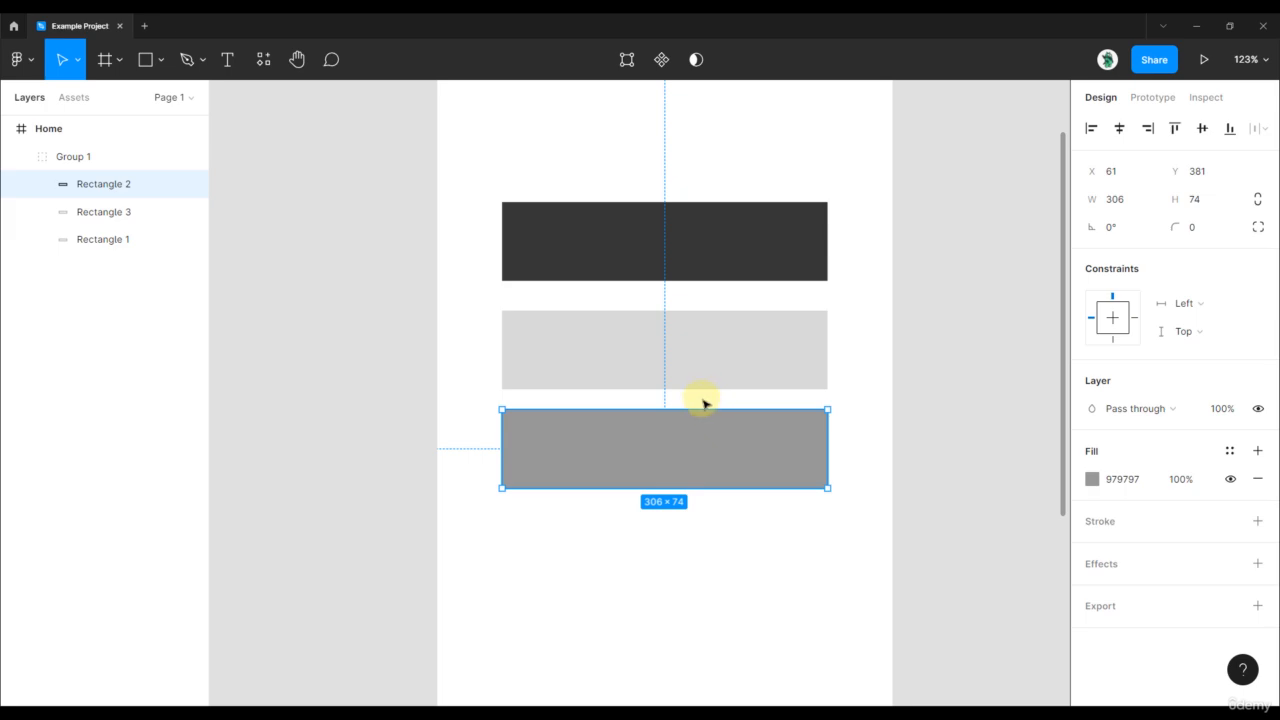
left_click_drag(866, 486, 548, 292)
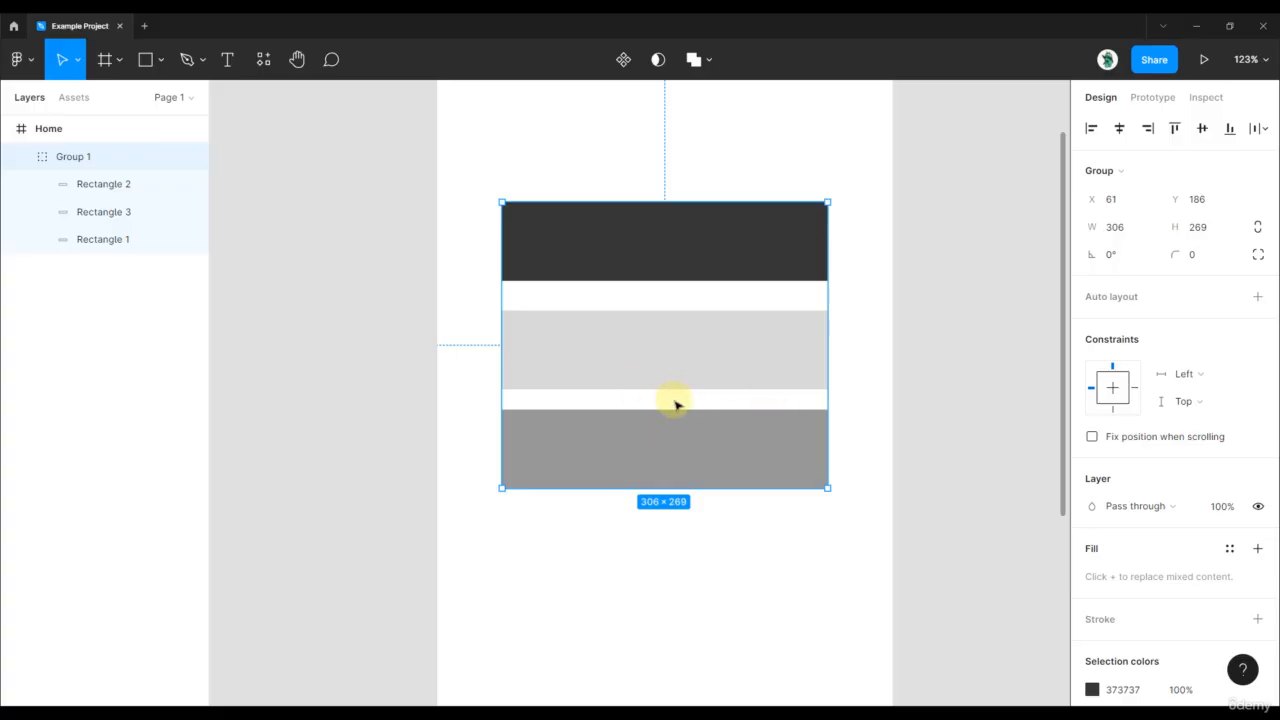
left_click(1265, 132)
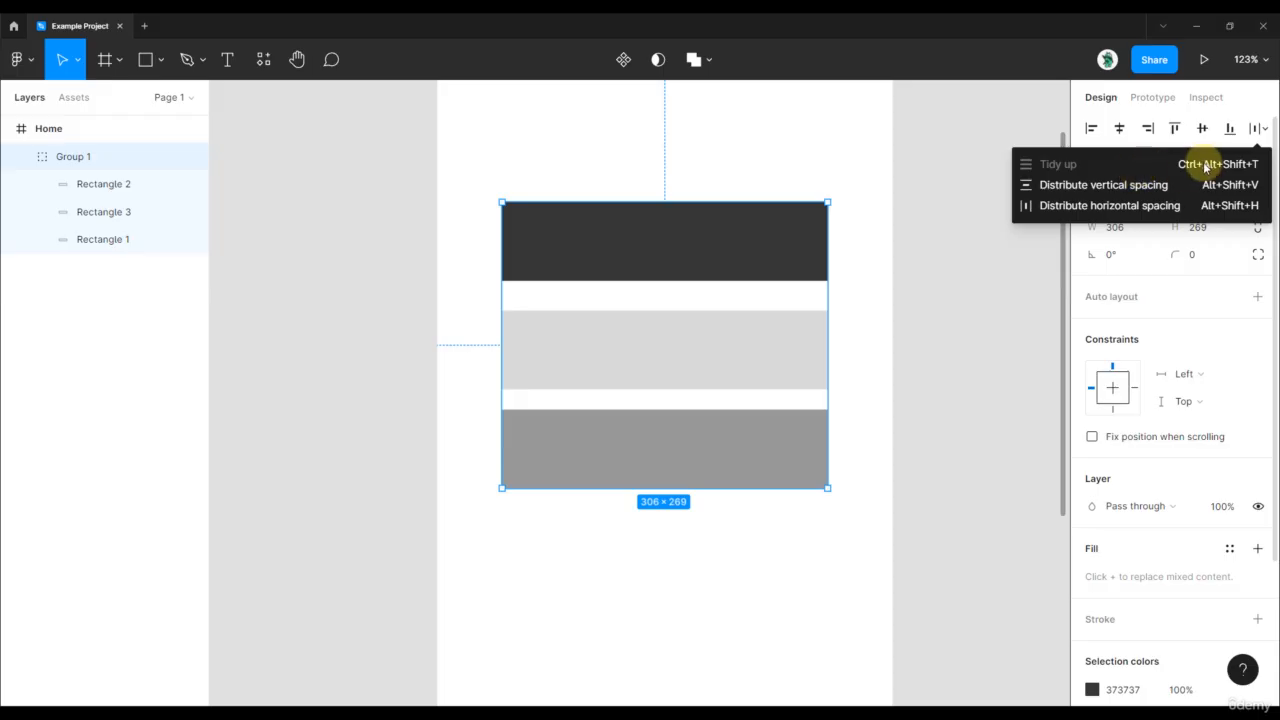
left_click(751, 271)
left_click(751, 271)
left_click(720, 365, "shift")
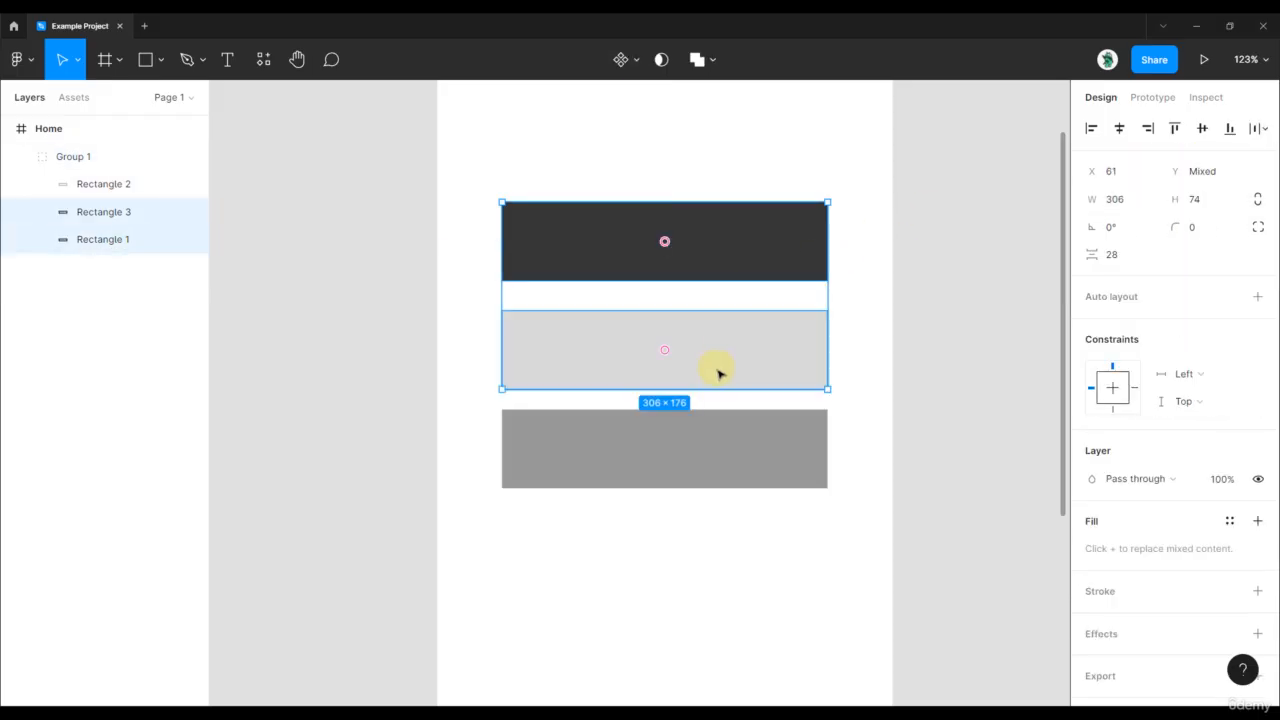
left_click(694, 423, "shift")
left_click(1265, 132)
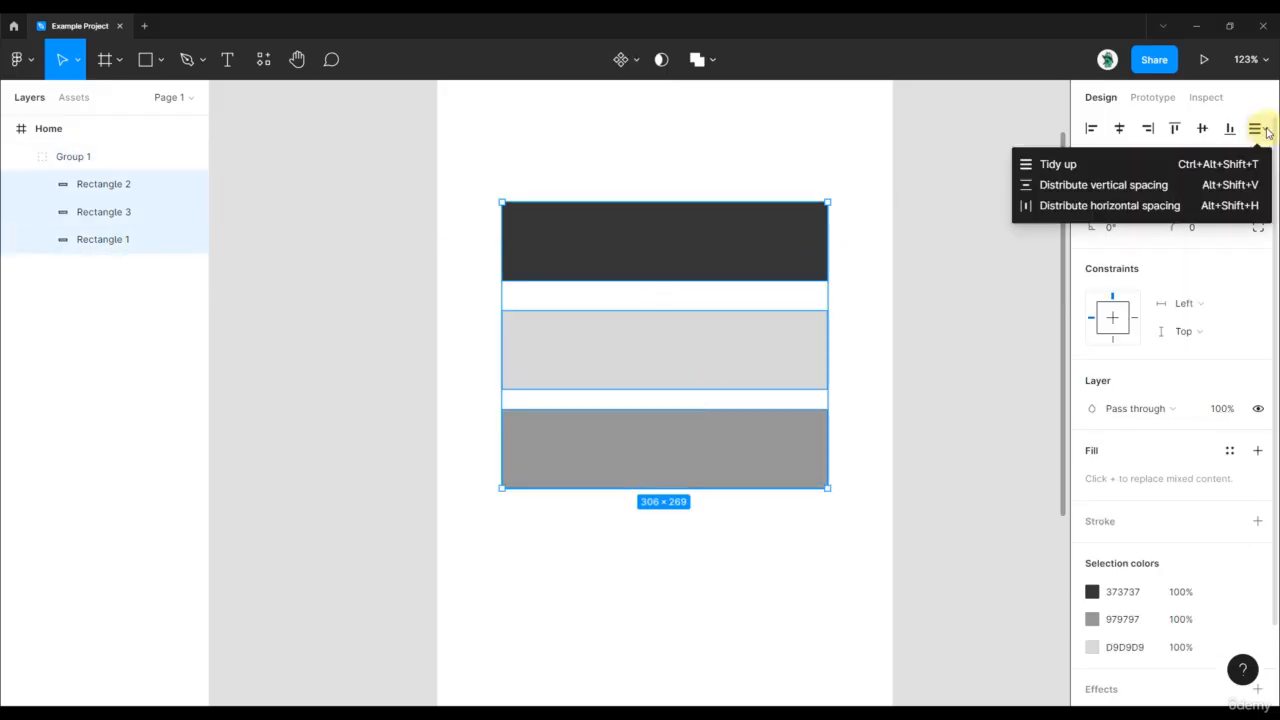
left_click(1105, 171)
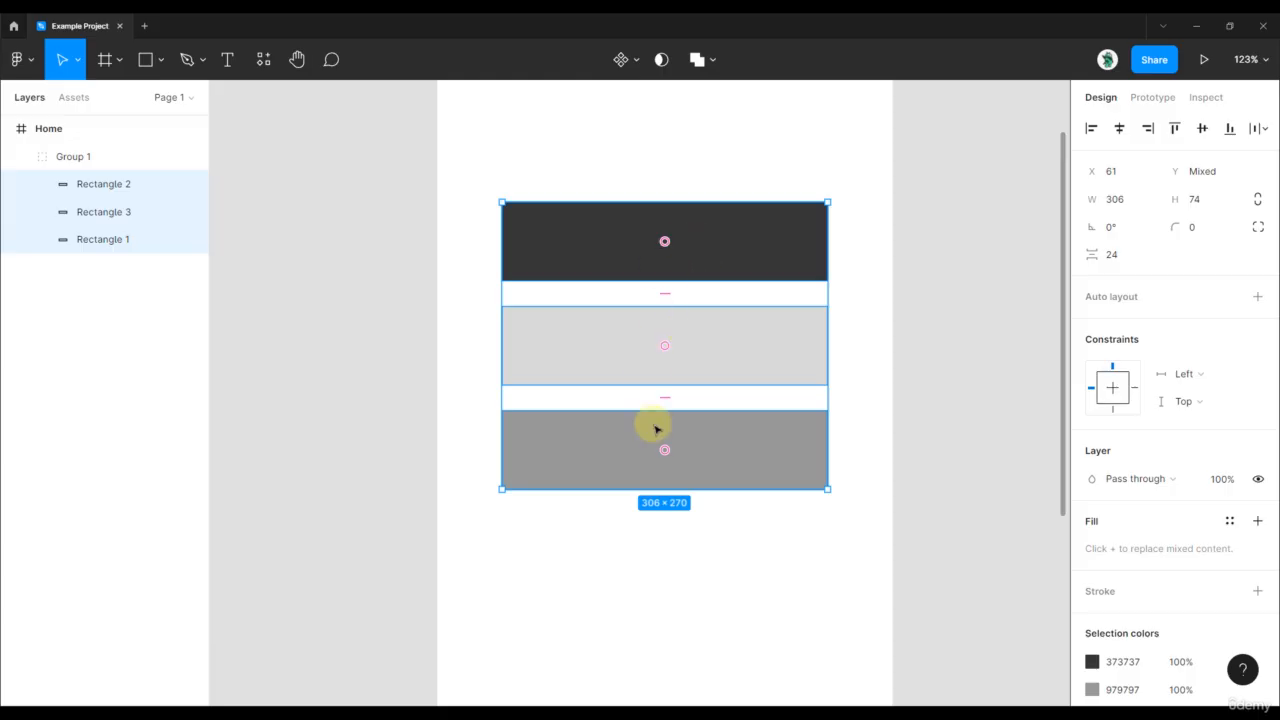
Shrink the middle light-gray rectangle to a height of 24 from its lower edge
double_click(702, 368)
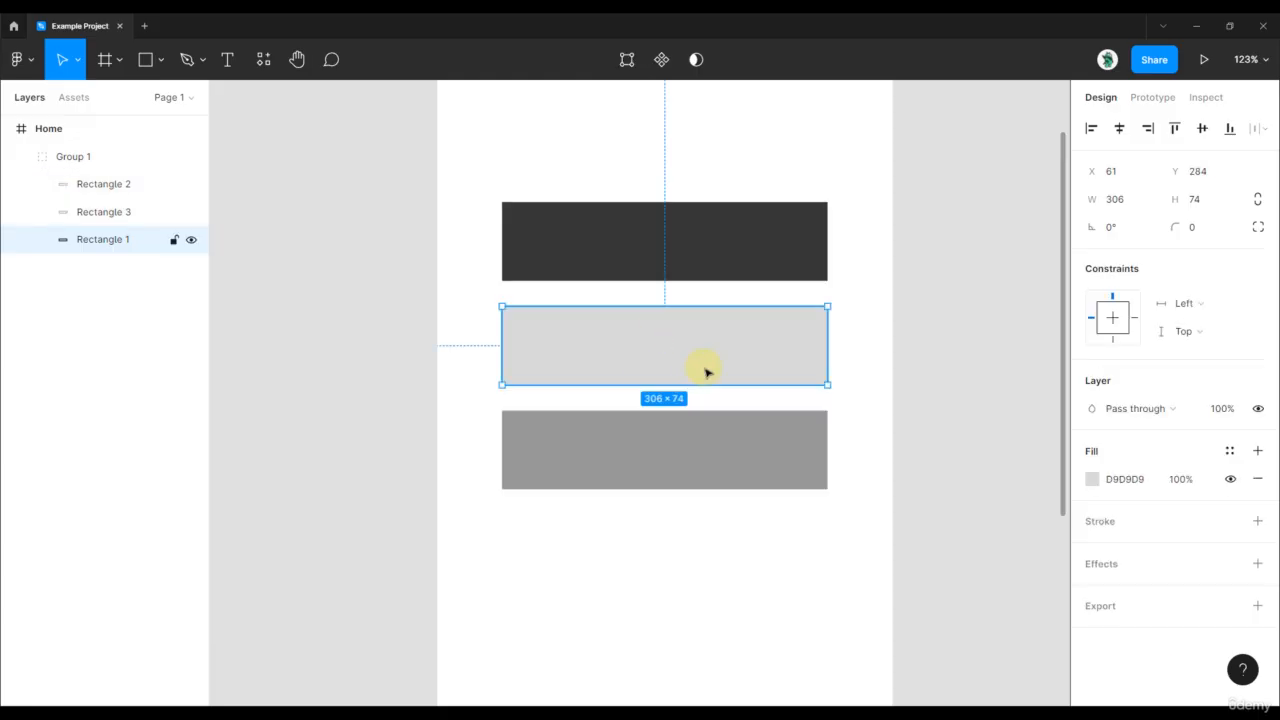
double_click(692, 377)
key("Escape")
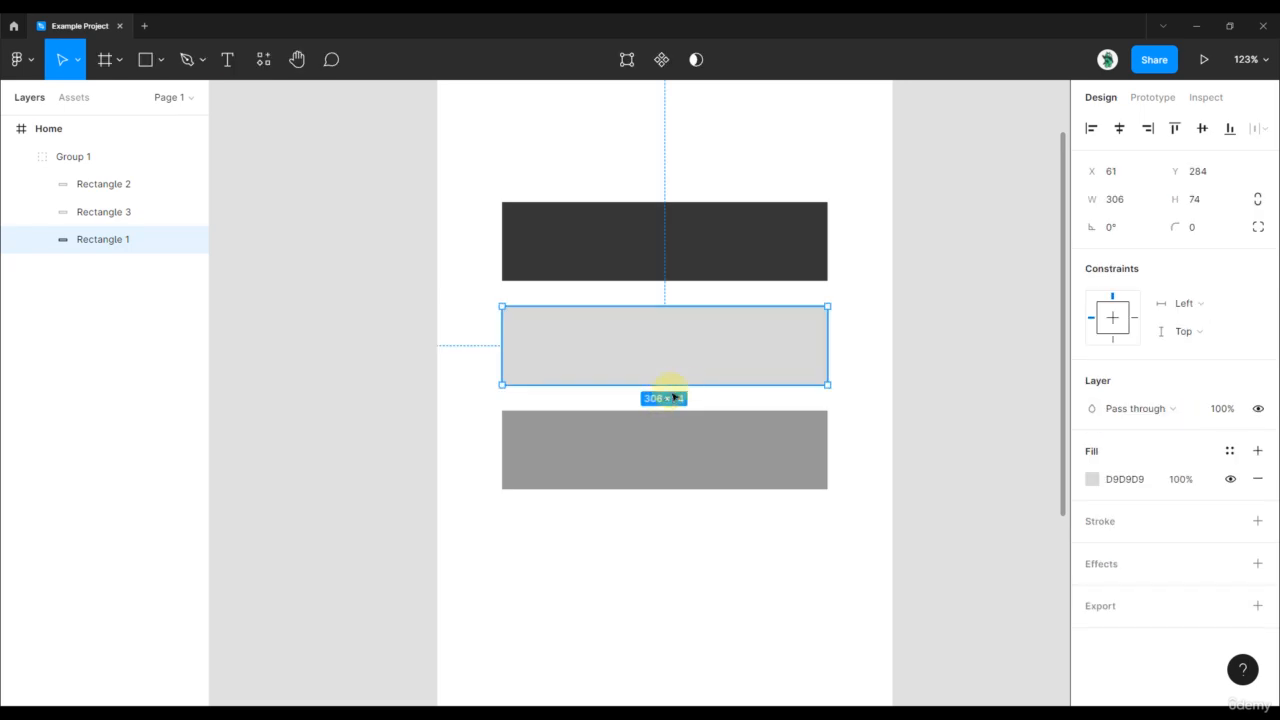
left_click_drag(680, 384, 690, 331)
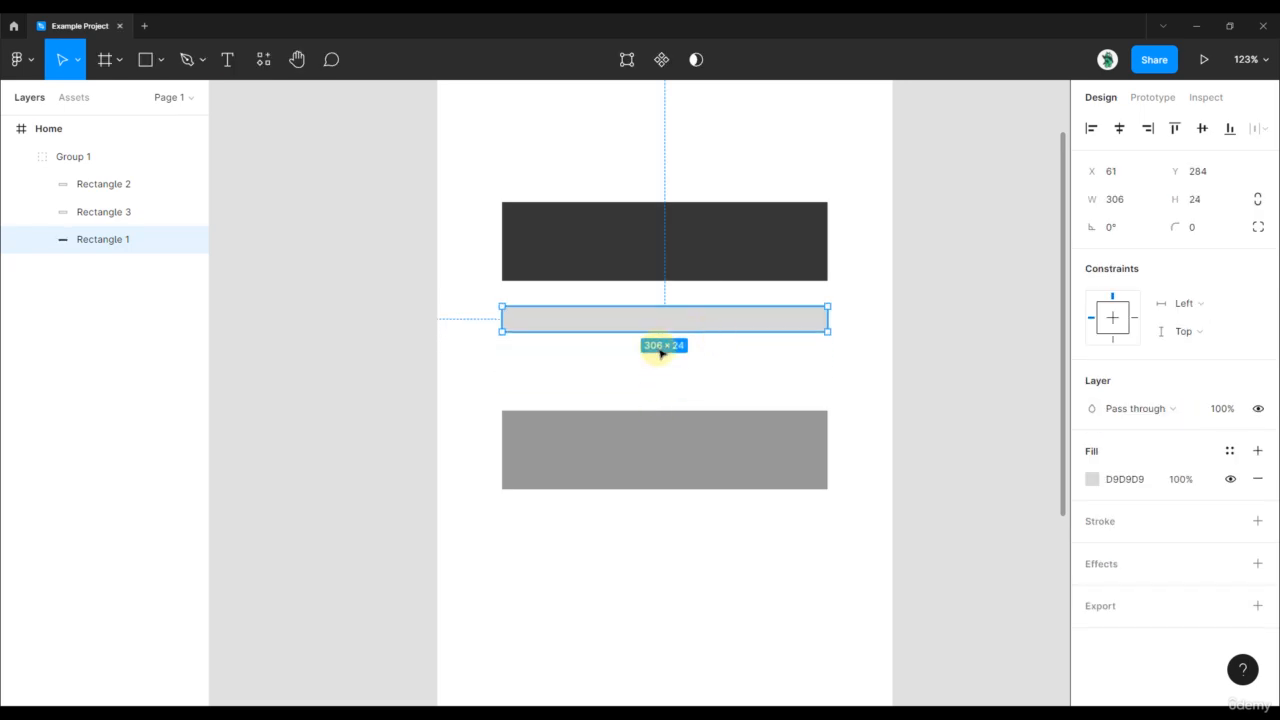
Move the mid-gray rectangle up to Y 354 and tidy up the spacing of all three rectangles
left_click(636, 450)
left_click_drag(636, 450, 640, 422)
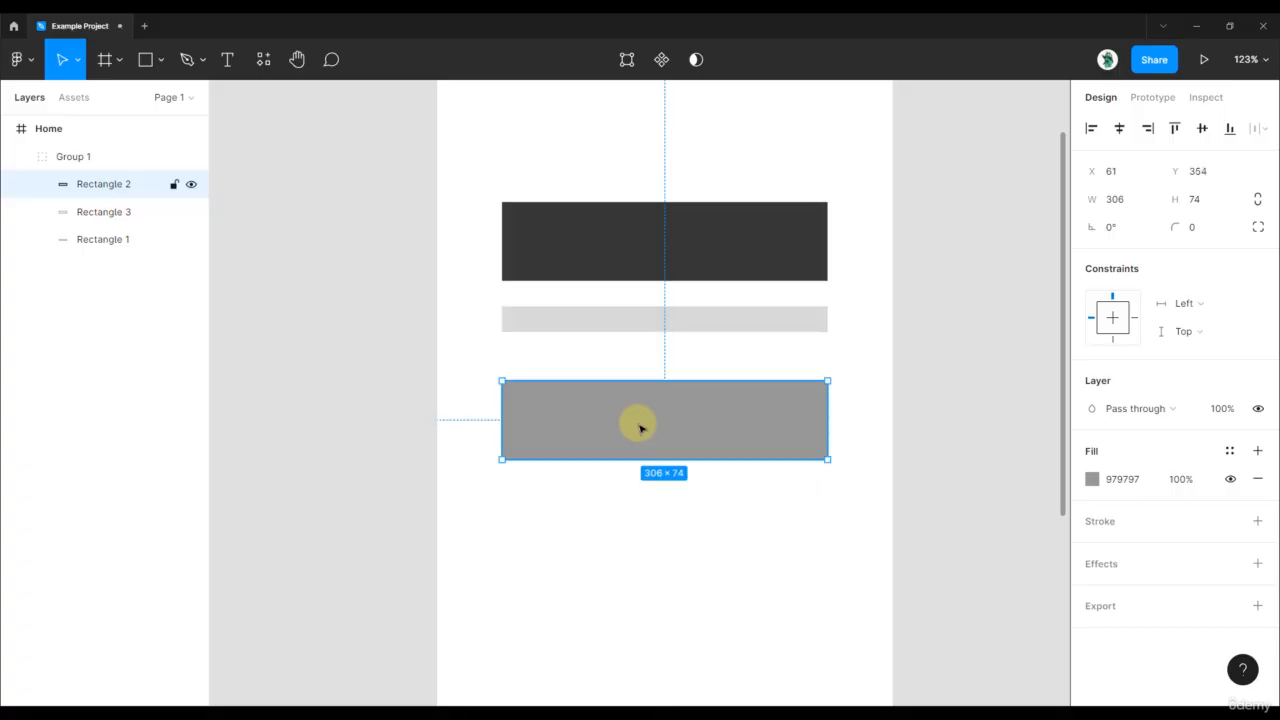
left_click(690, 320, "shift")
left_click(721, 247, "shift")
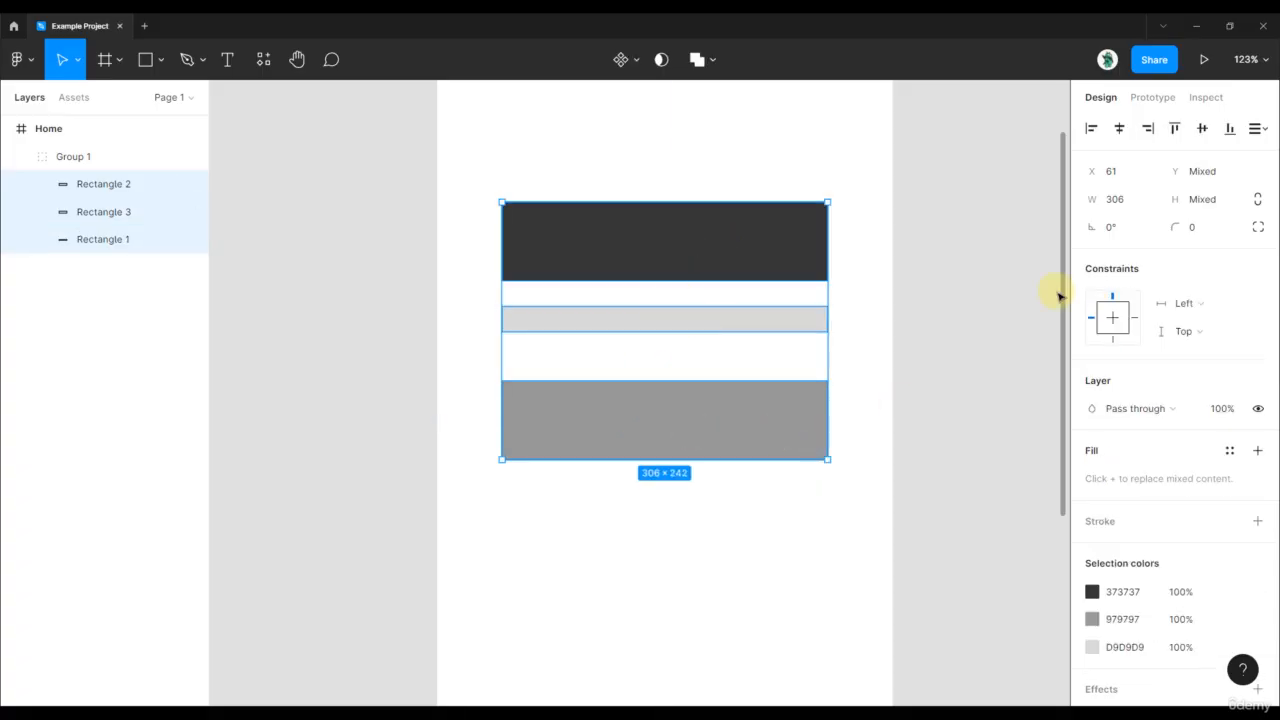
left_click(1257, 134)
left_click(1145, 168)
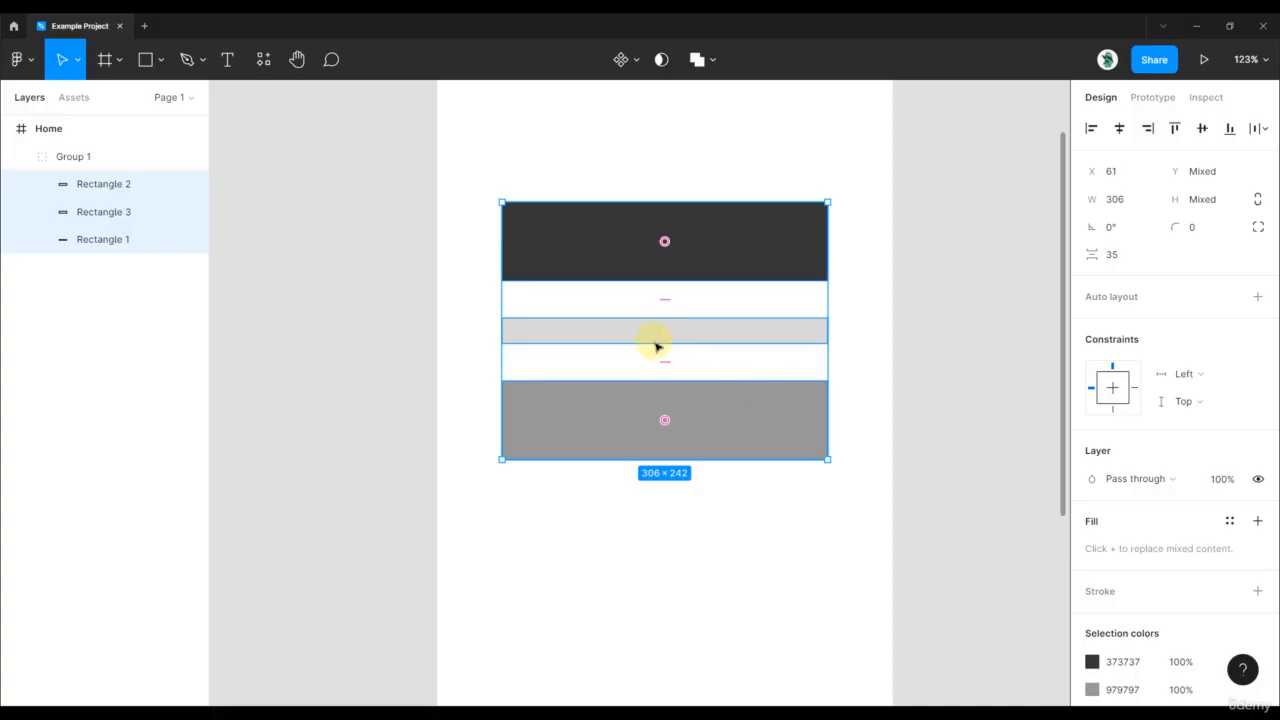
Rearrange the three evenly spaced rectangles vertically to light gray first, mid-gray second and dark gray last
scroll(650, 334, "up", 2, "ctrl")
scroll(660, 340, "up", 2, "ctrl")
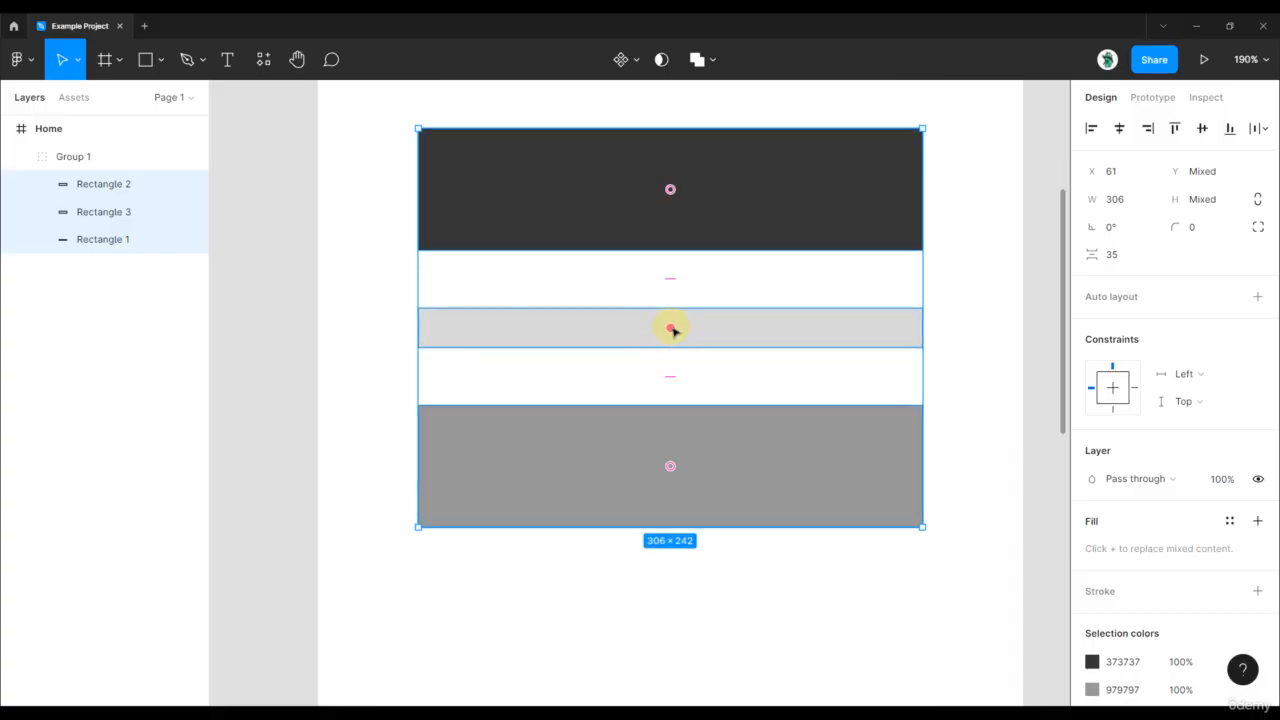
left_click_drag(670, 328, 660, 480)
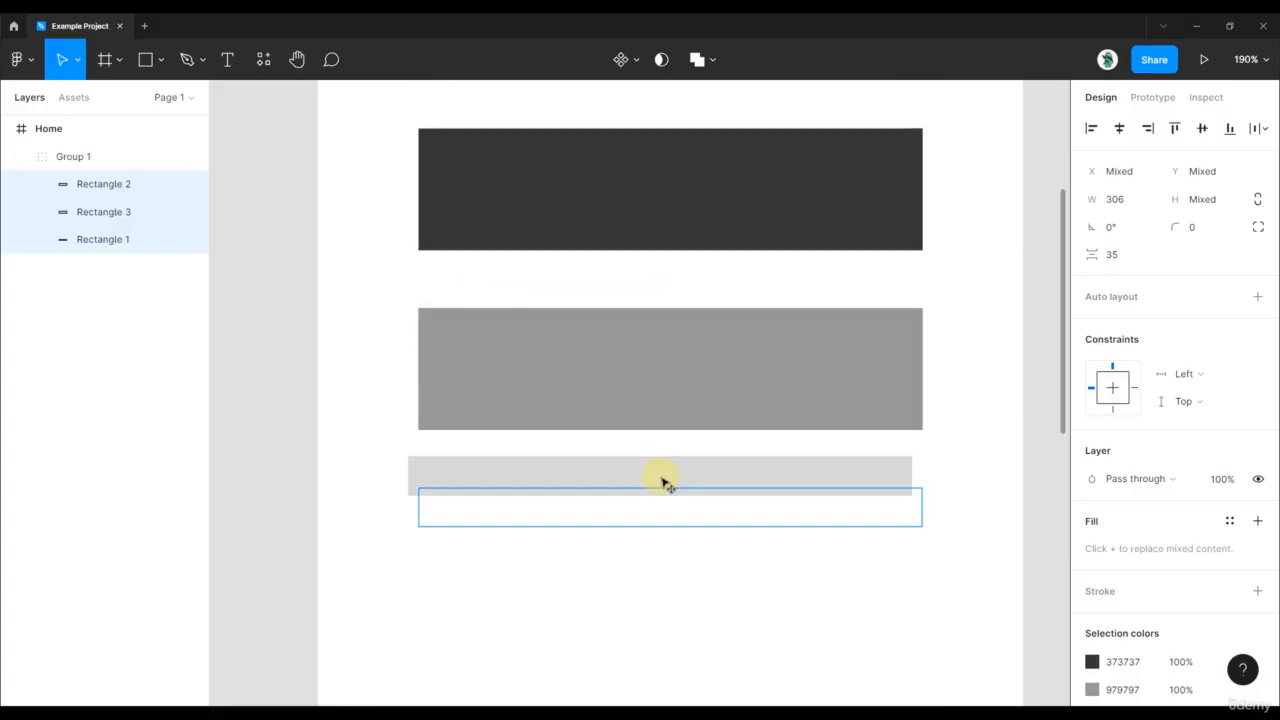
left_click_drag(670, 380, 666, 455)
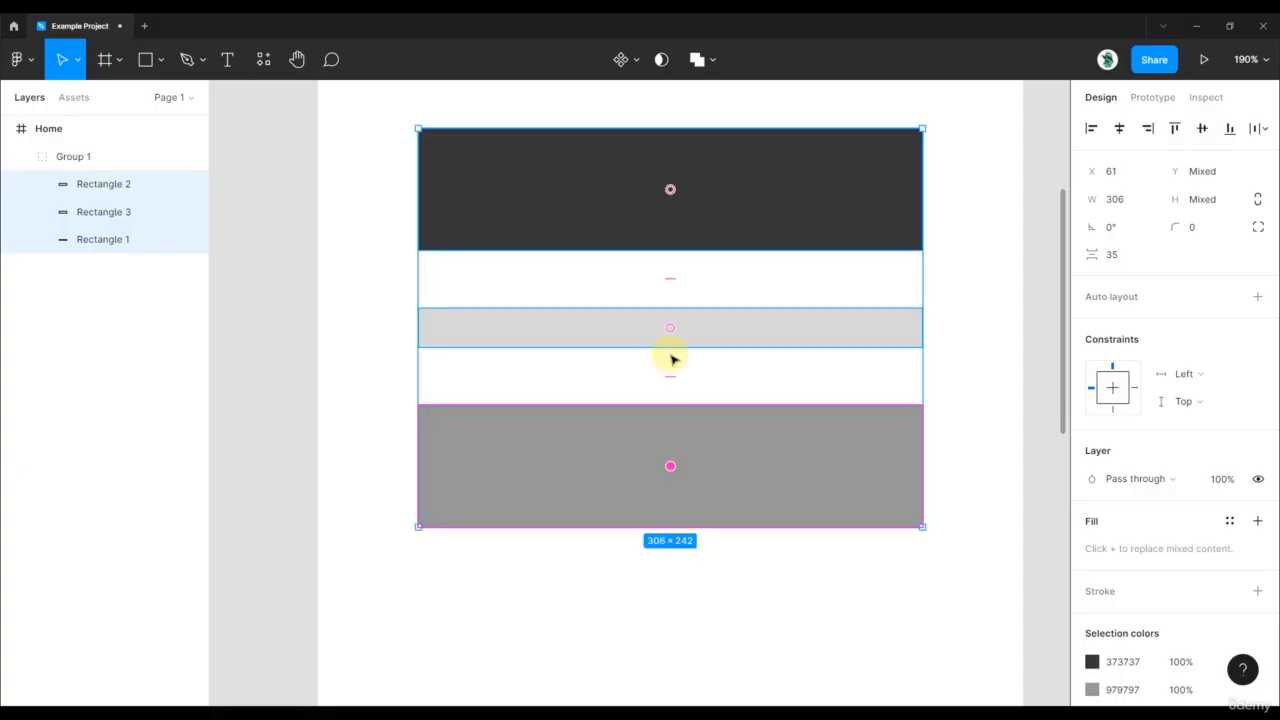
left_click_drag(670, 189, 663, 360)
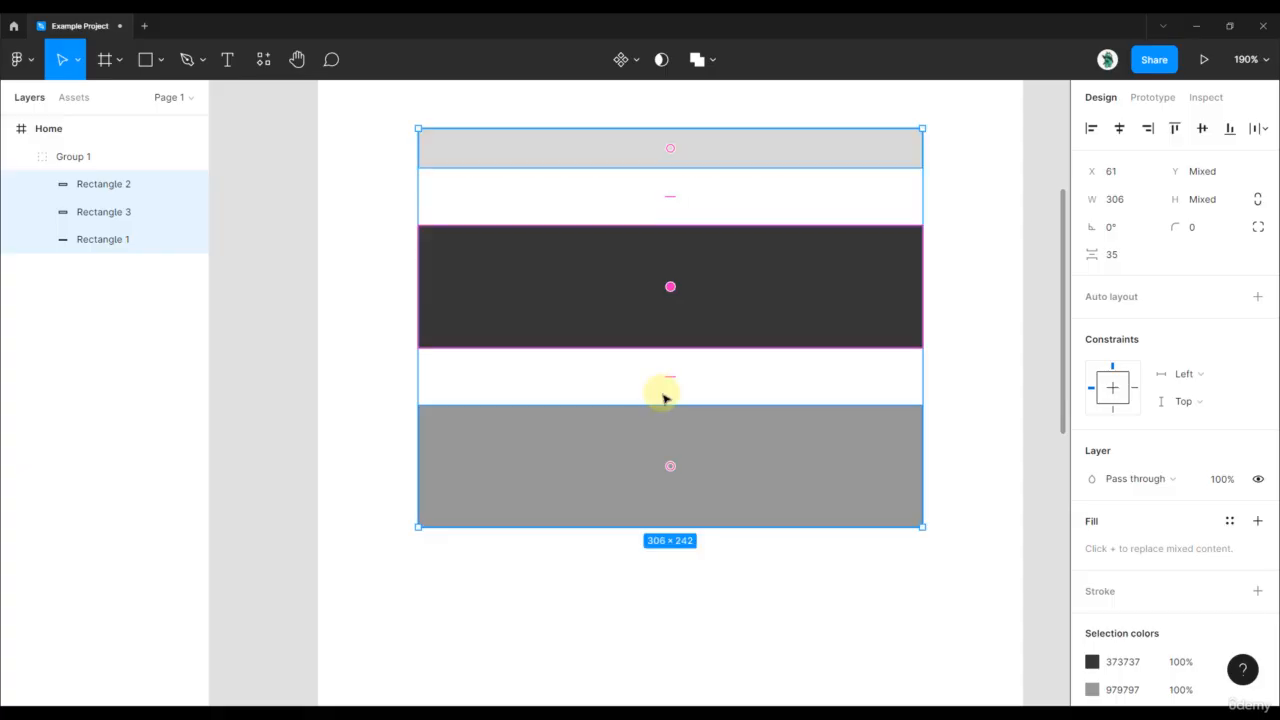
left_click_drag(669, 465, 681, 270)
Rotate the three selected rectangles together to -90° so they stand as vertical columns
scroll(706, 349, "down", 5)
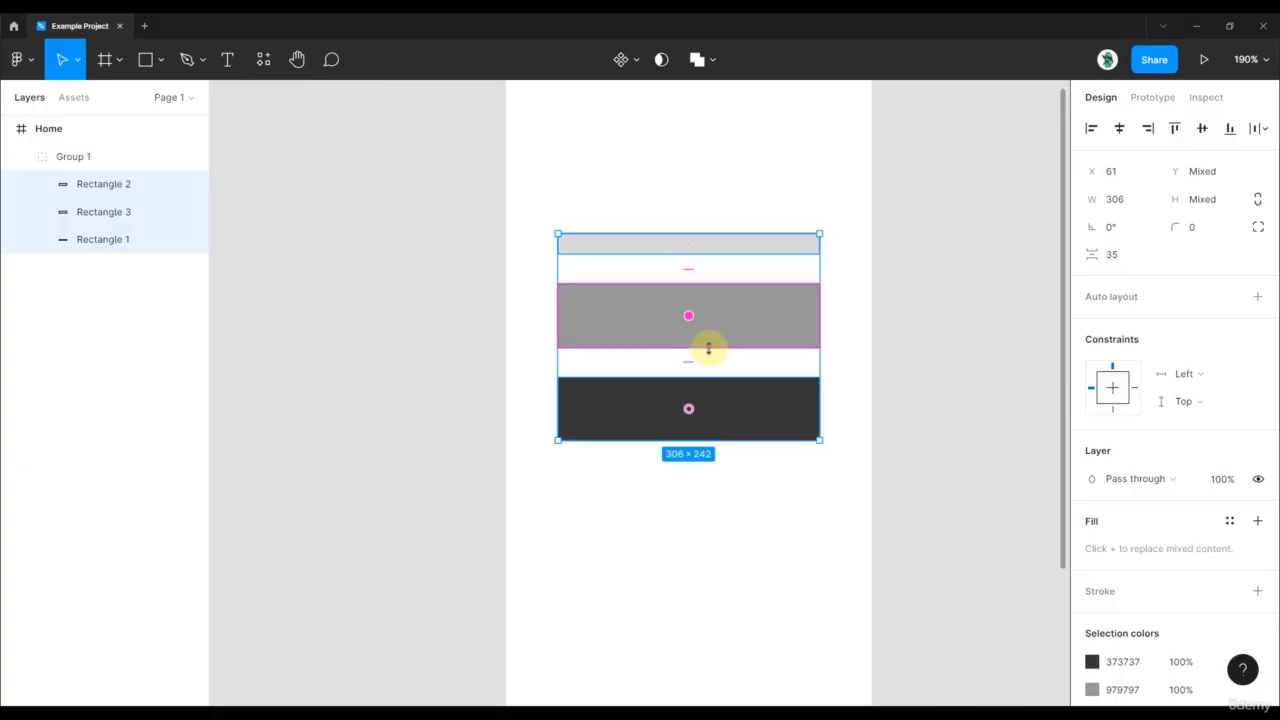
scroll(812, 226, "down", 2)
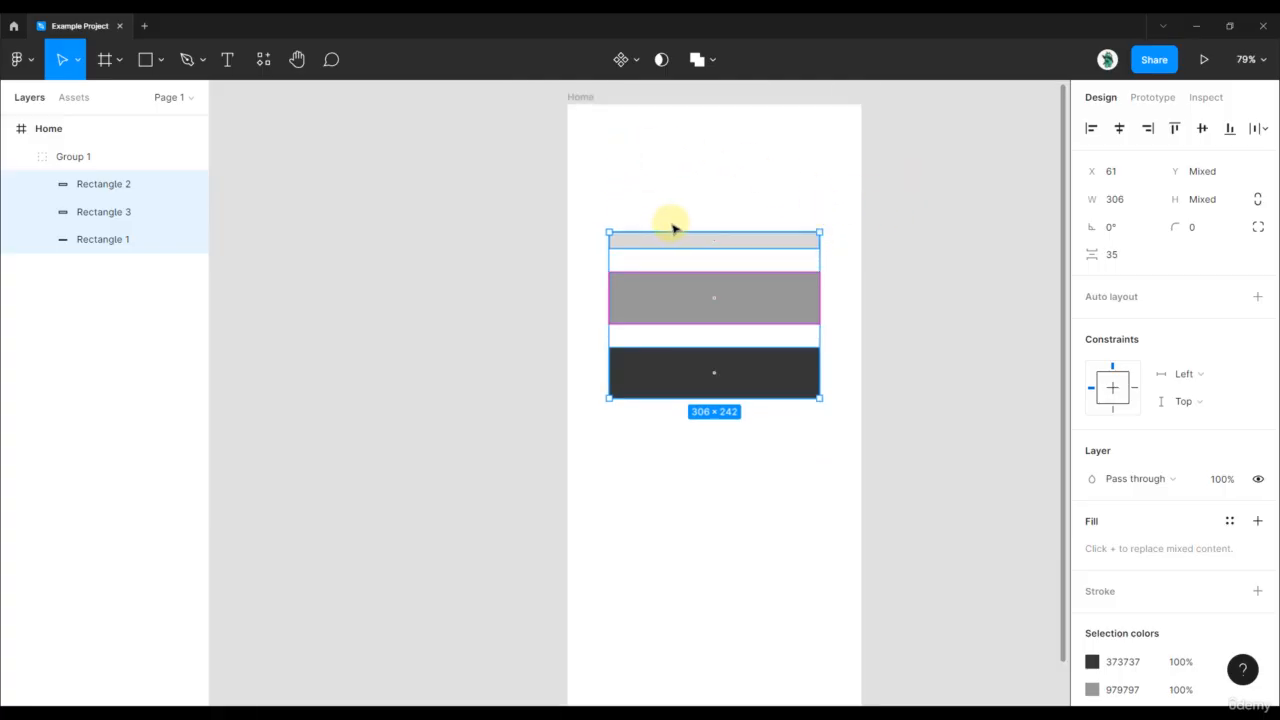
scroll(770, 262, "up", 2)
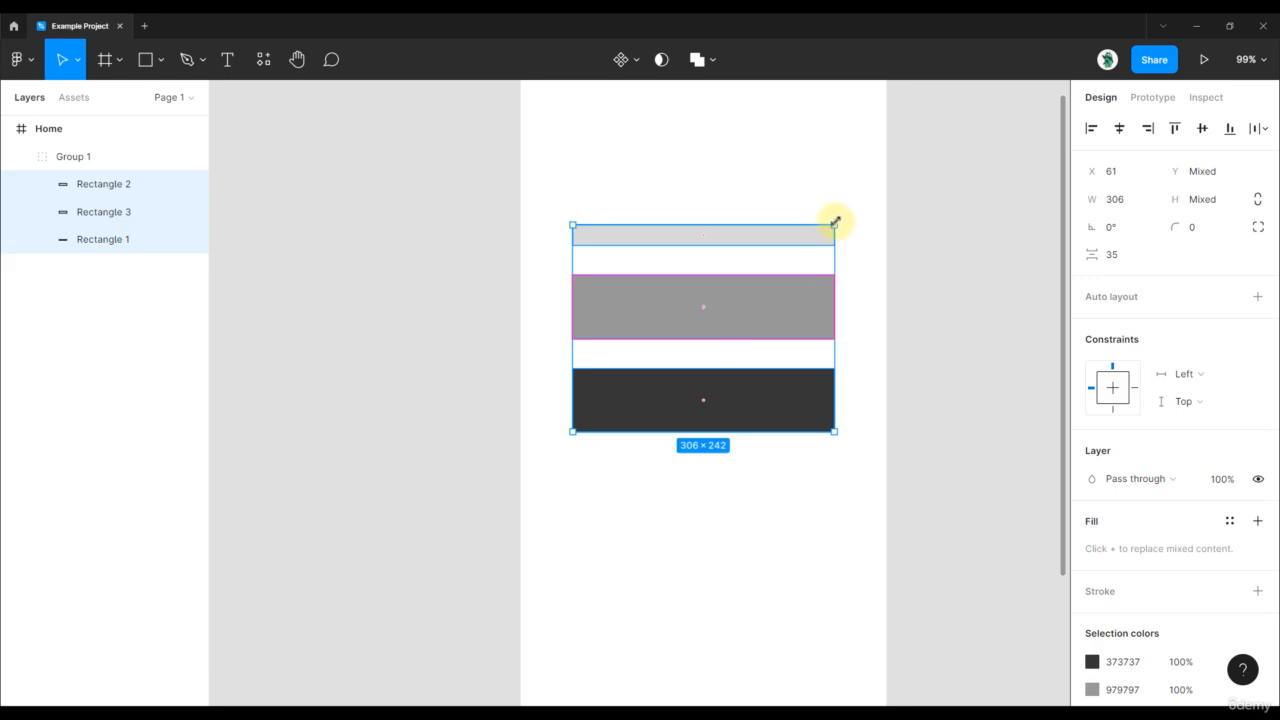
left_click_drag(836, 218, 858, 338)
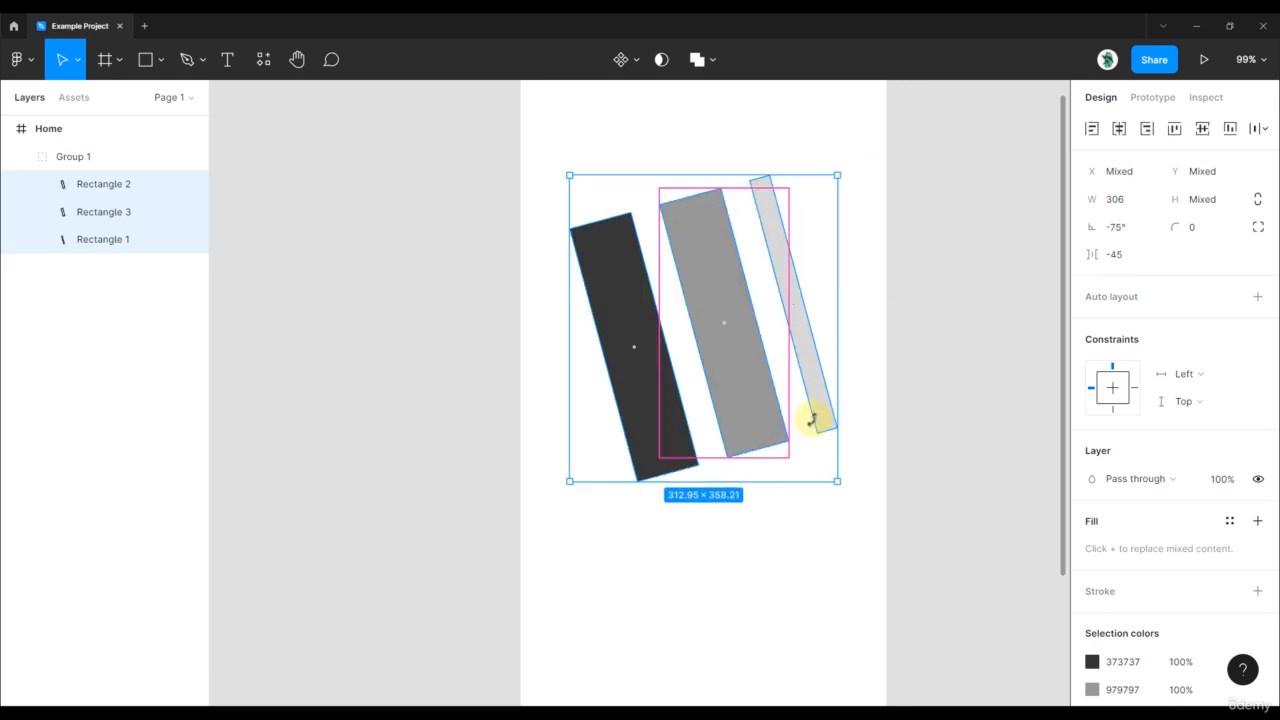
left_click_drag(813, 420, 801, 431)
left_click(960, 286)
Rearrange the three columns inside the group to mid-gray first, dark gray second and light gray last
left_click(674, 259)
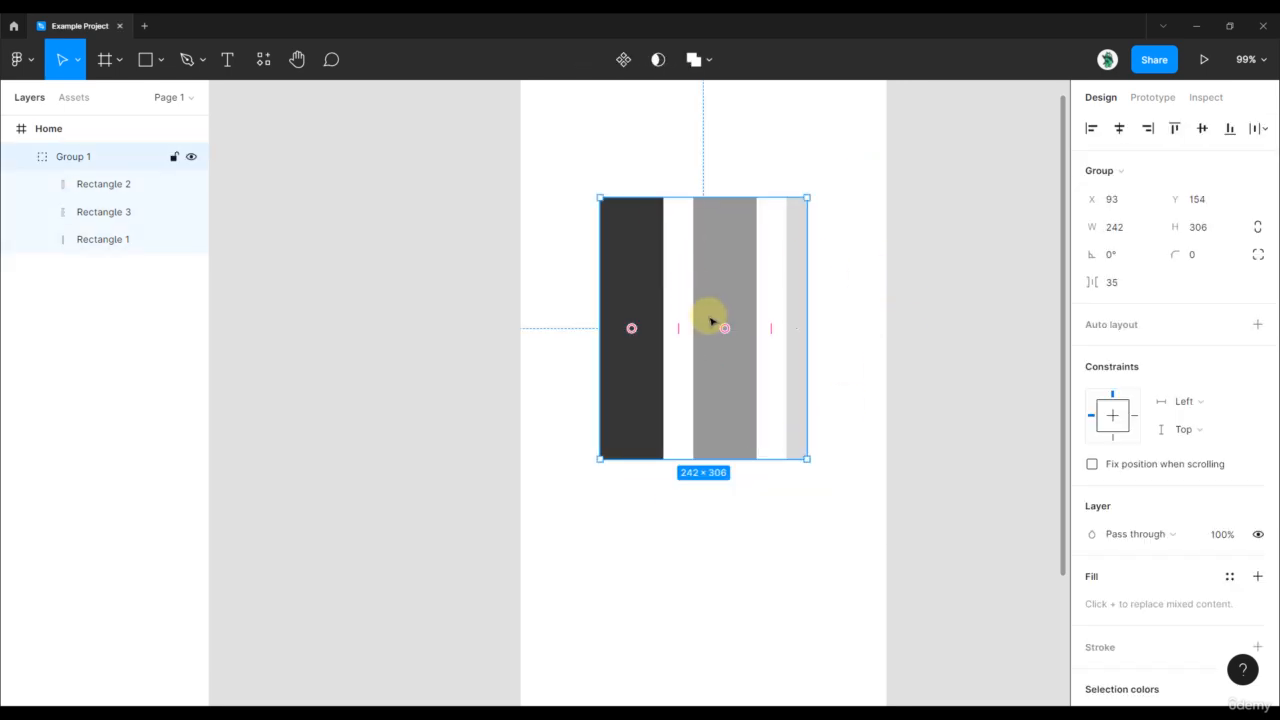
left_click_drag(714, 330, 677, 341)
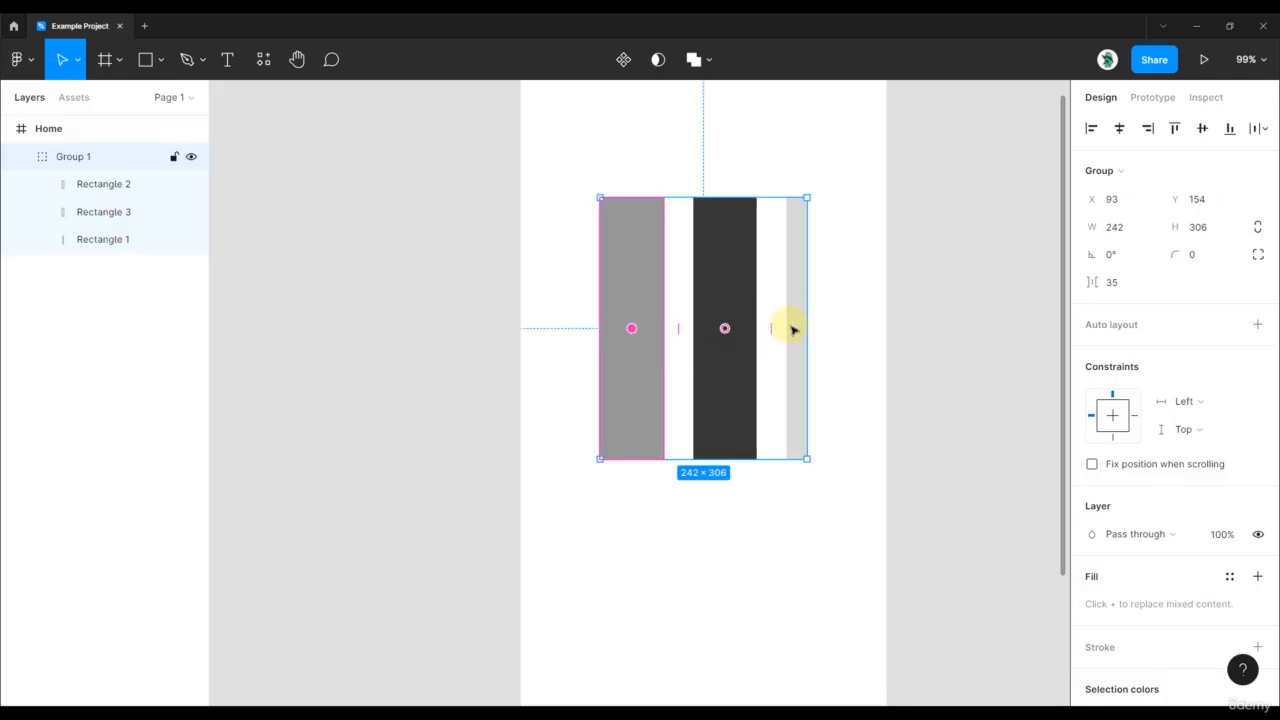
scroll(792, 330, "up", 5)
left_click_drag(791, 334, 629, 334)
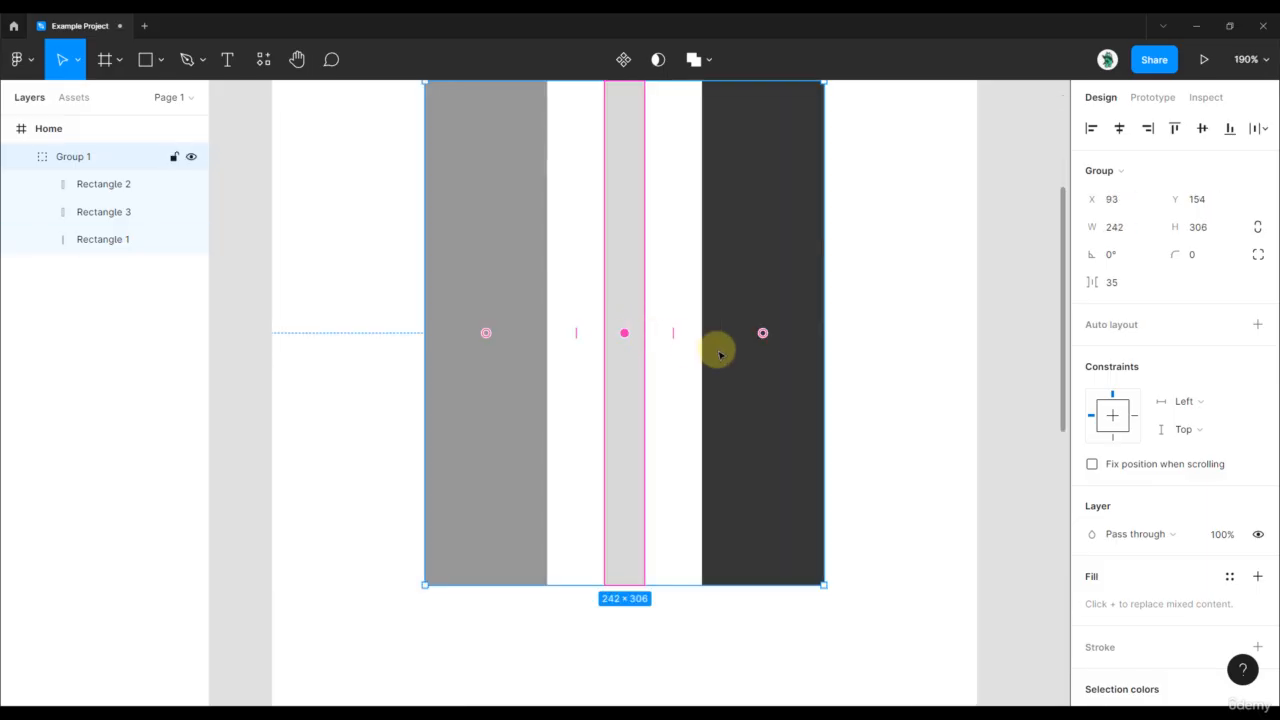
scroll(722, 346, "down", 3)
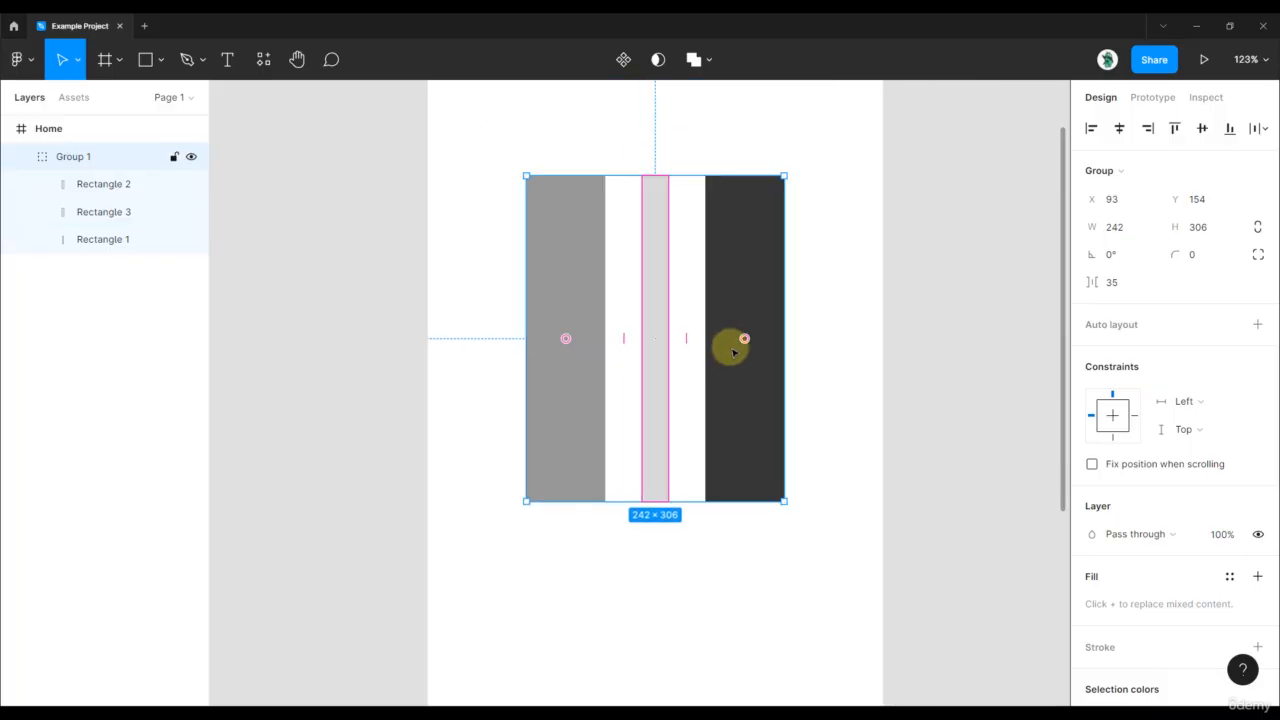
left_click_drag(743, 337, 645, 341)
scroll(923, 297, "down", 4)
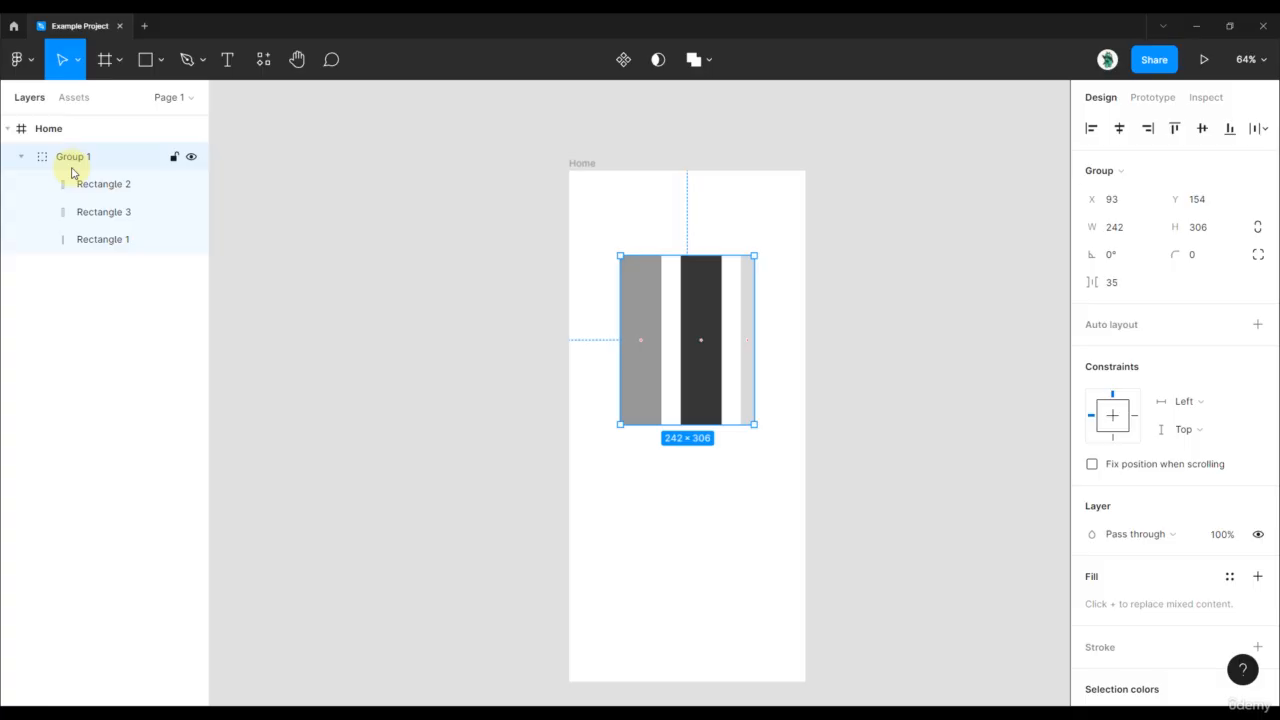
Ungroup the three columns and rearrange them to light gray first, dark gray second and mid-gray last
key("ctrl+shift+g")
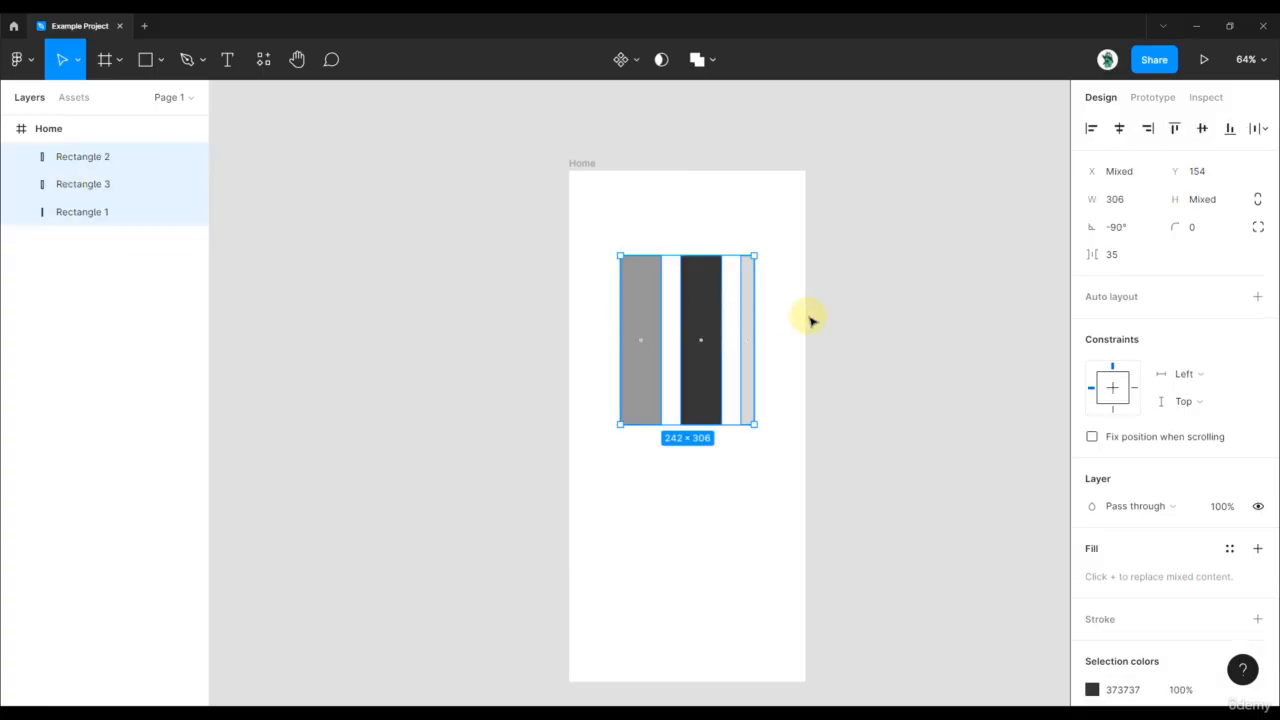
left_click(803, 391)
left_click_drag(817, 396, 578, 291)
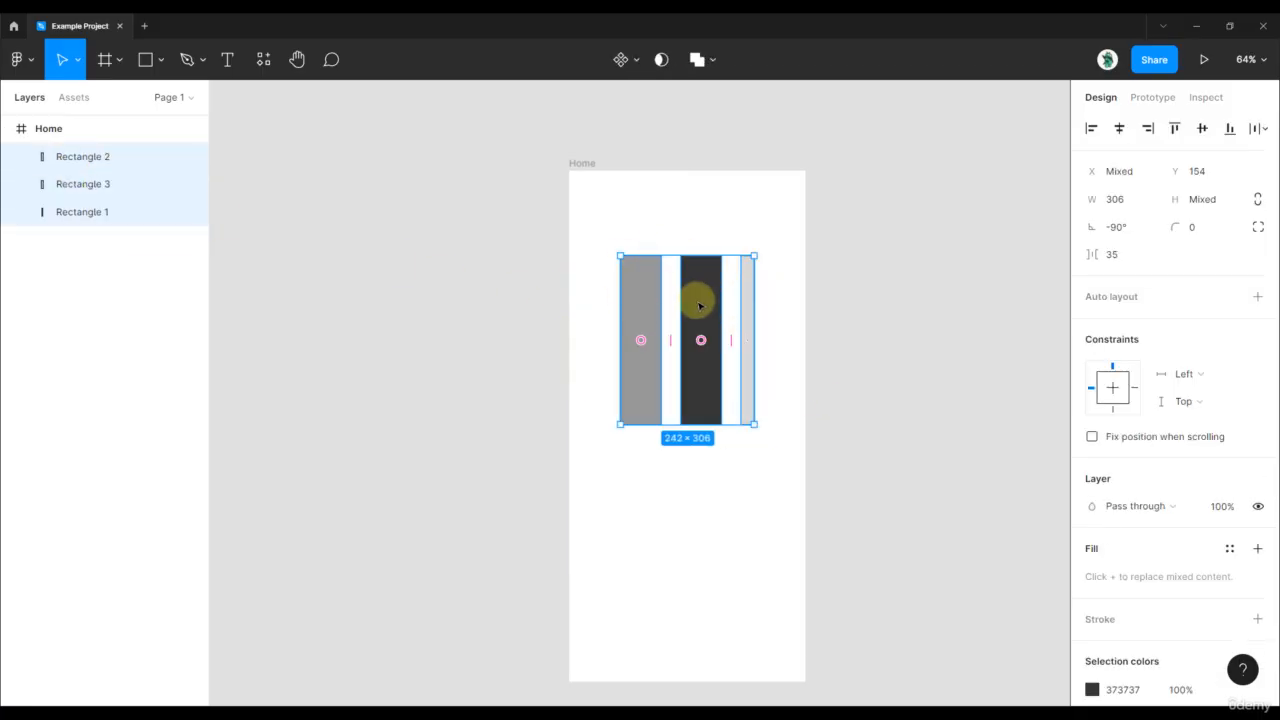
scroll(670, 320, "up", 2)
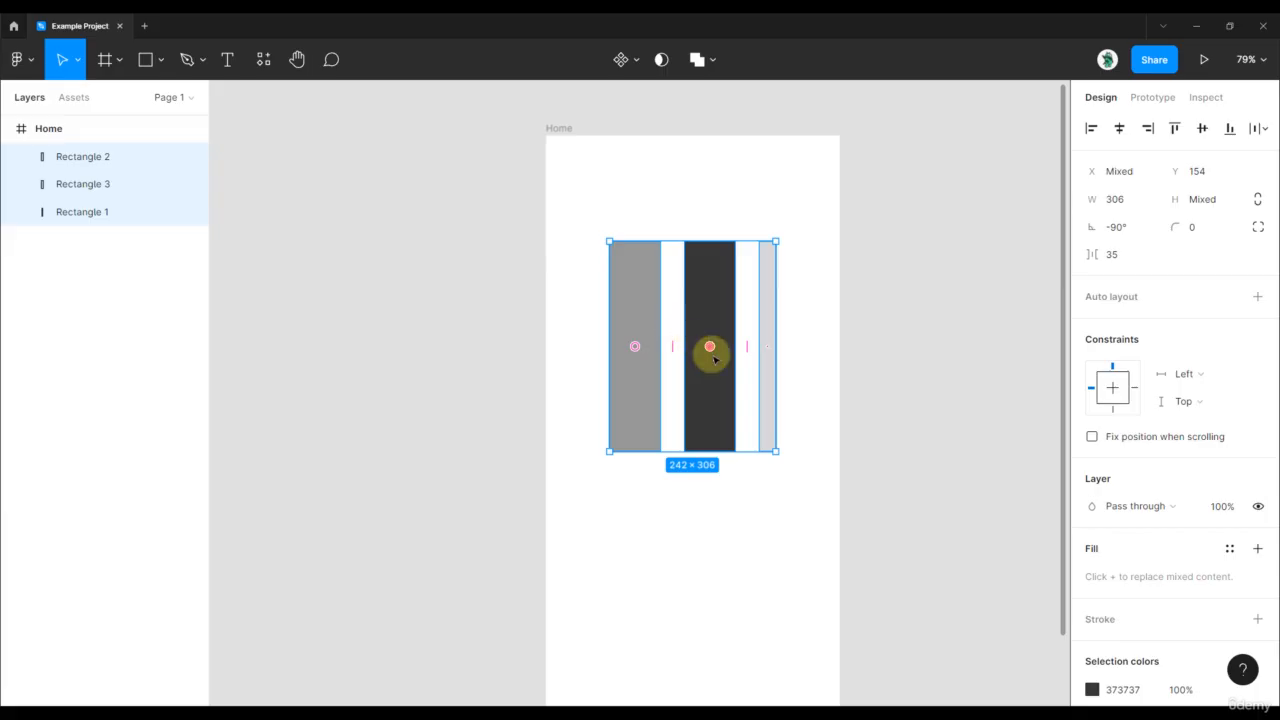
left_click_drag(711, 349, 749, 351)
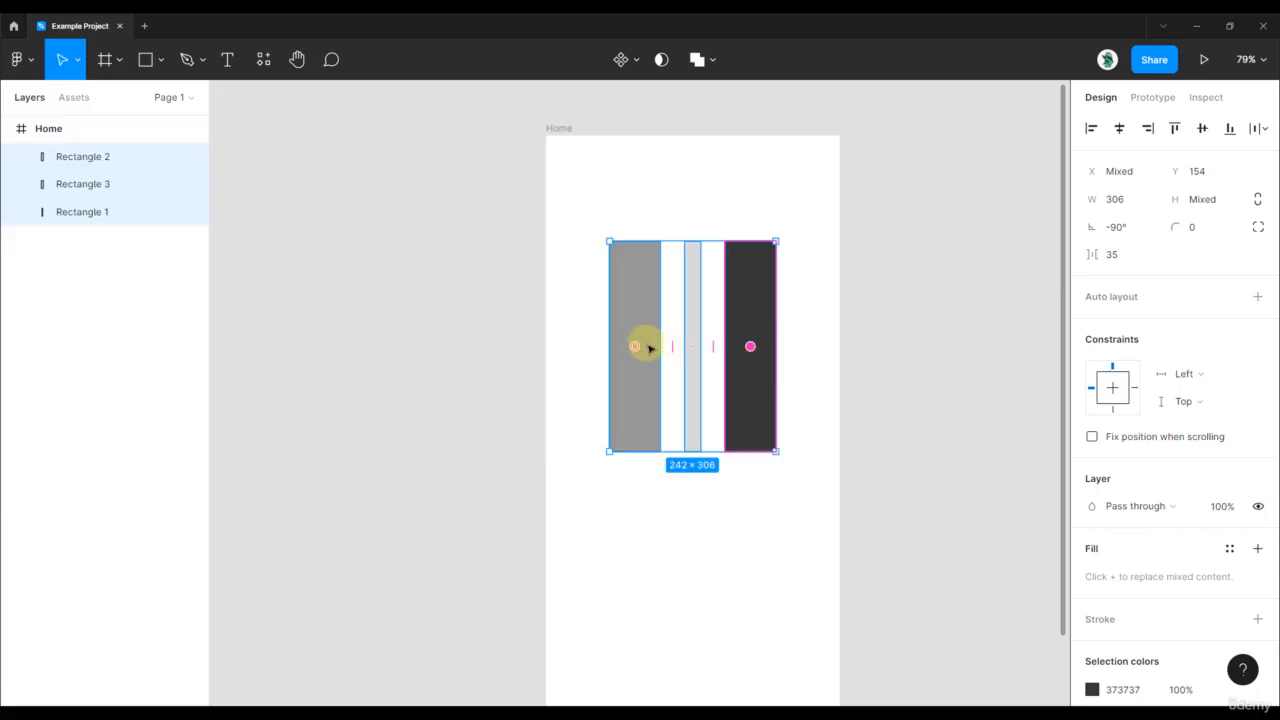
left_click_drag(646, 346, 672, 345)
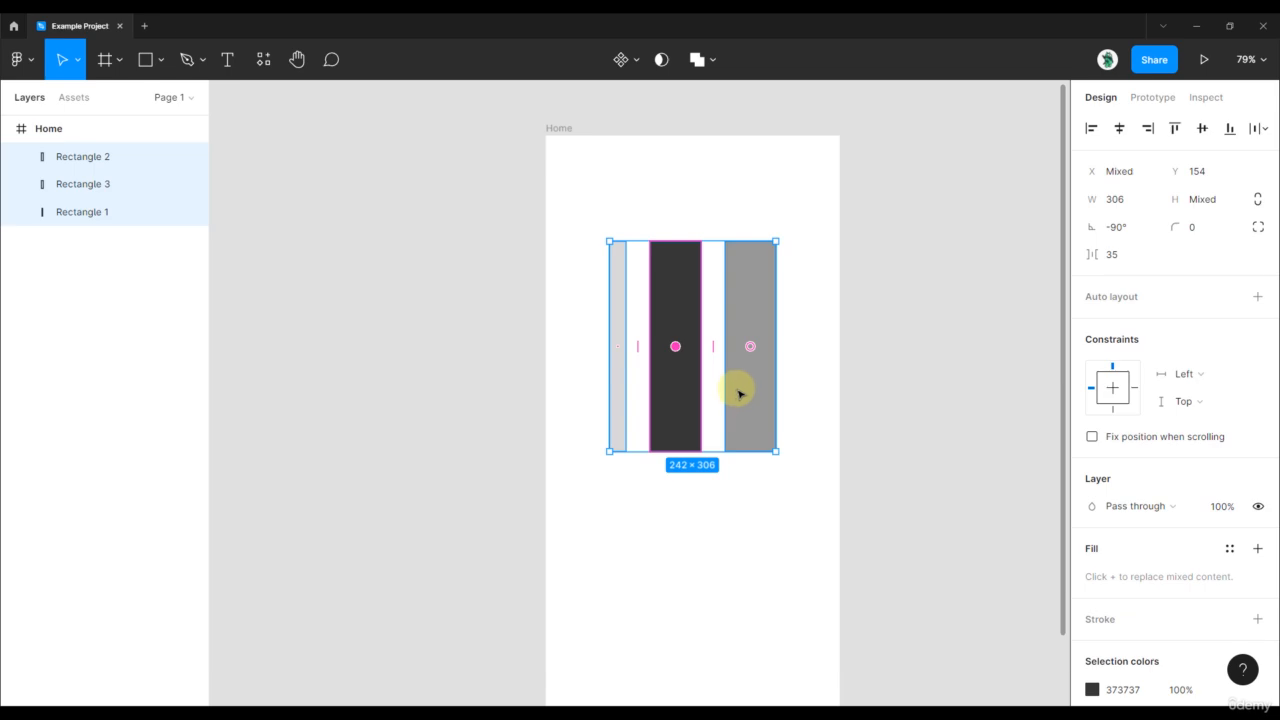
Rotate the three columns together back to 0° so they lie horizontally, and deselect them
scroll(740, 340, "down", 2)
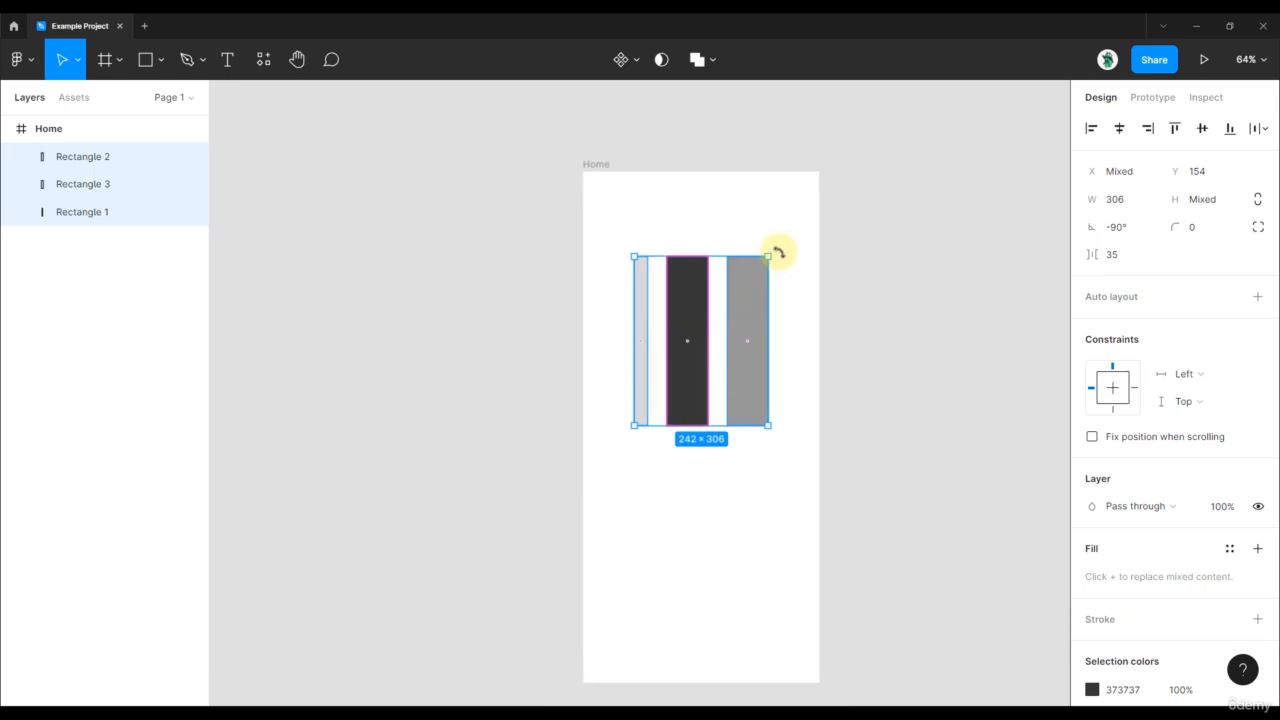
left_click_drag(769, 248, 620, 276)
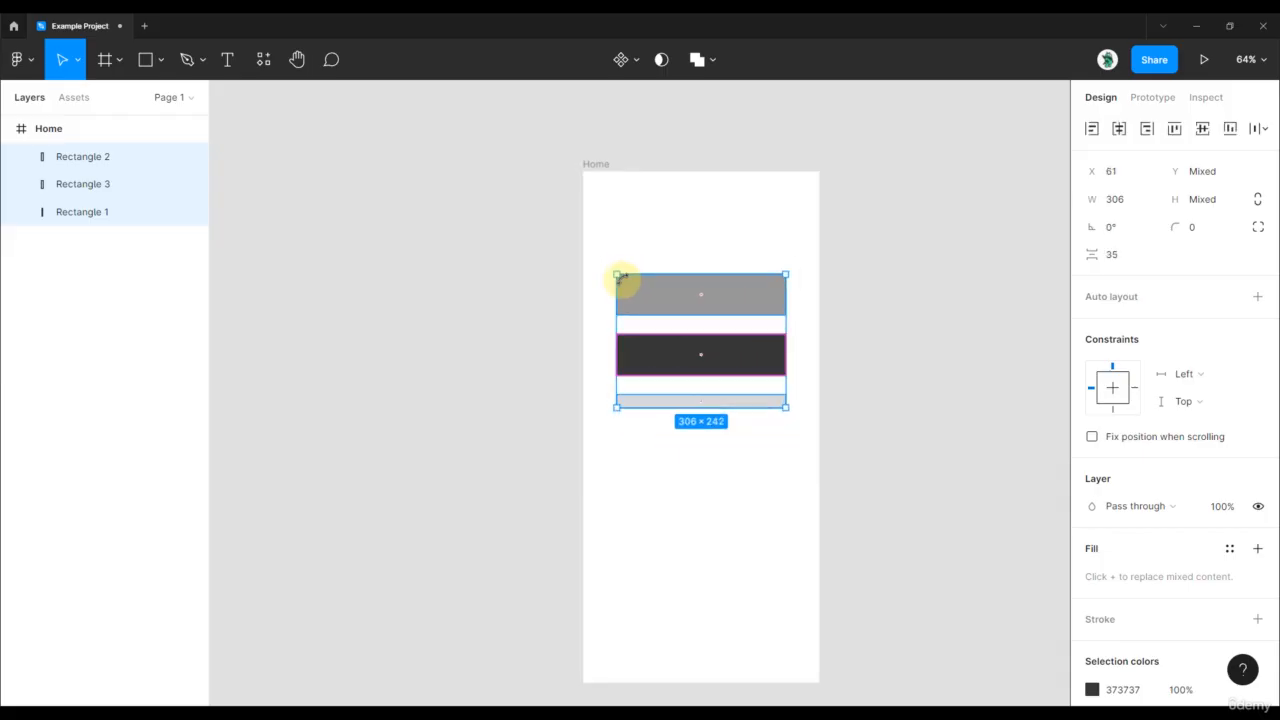
left_click(903, 286)
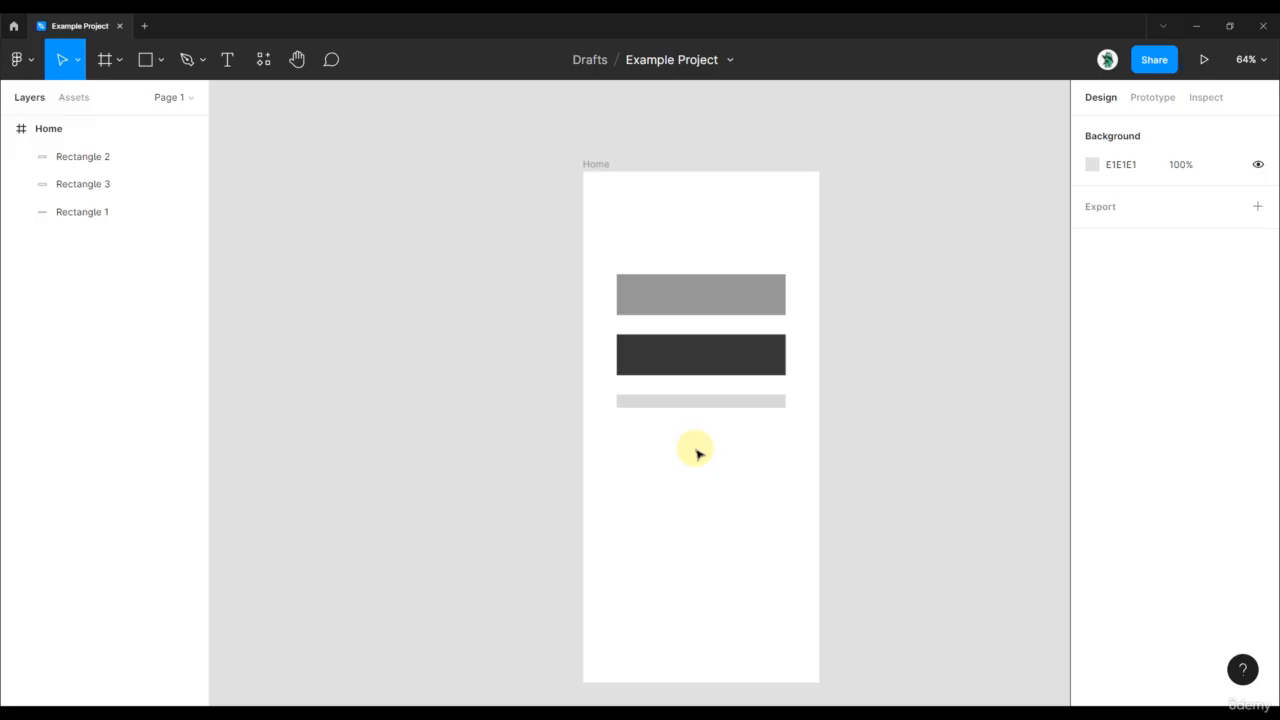
left_click(730, 412)
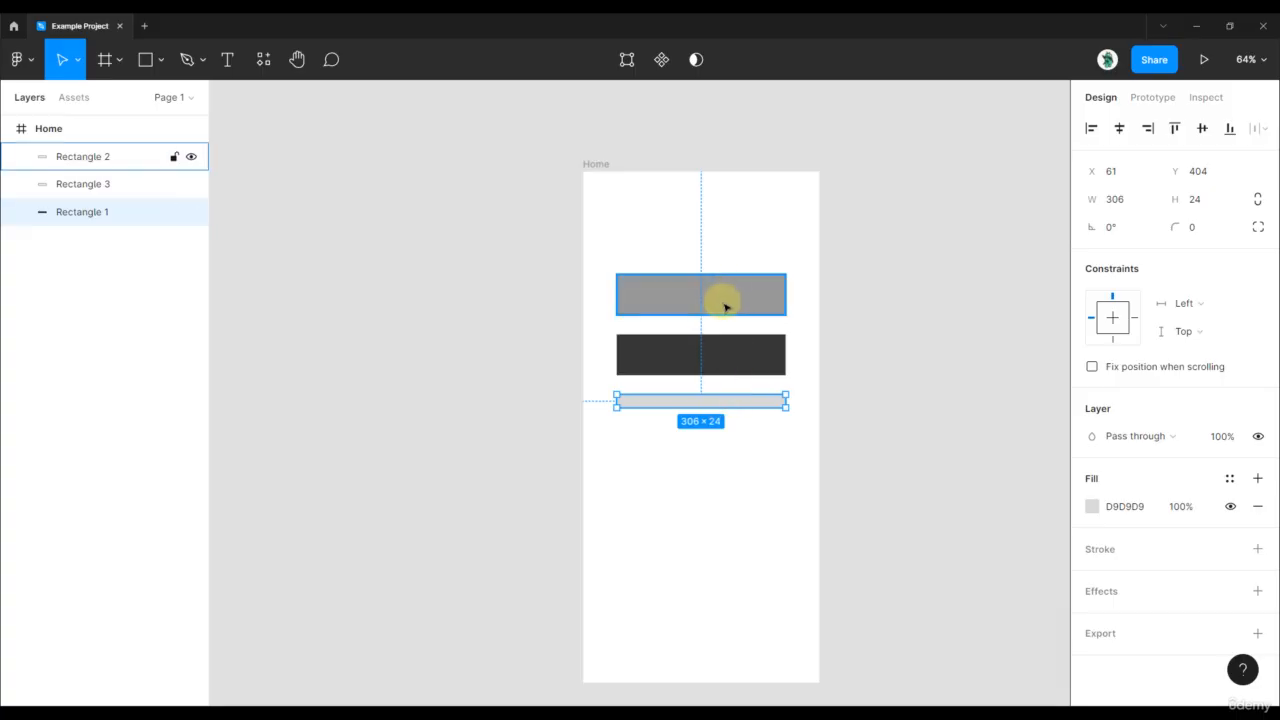
left_click(924, 390)
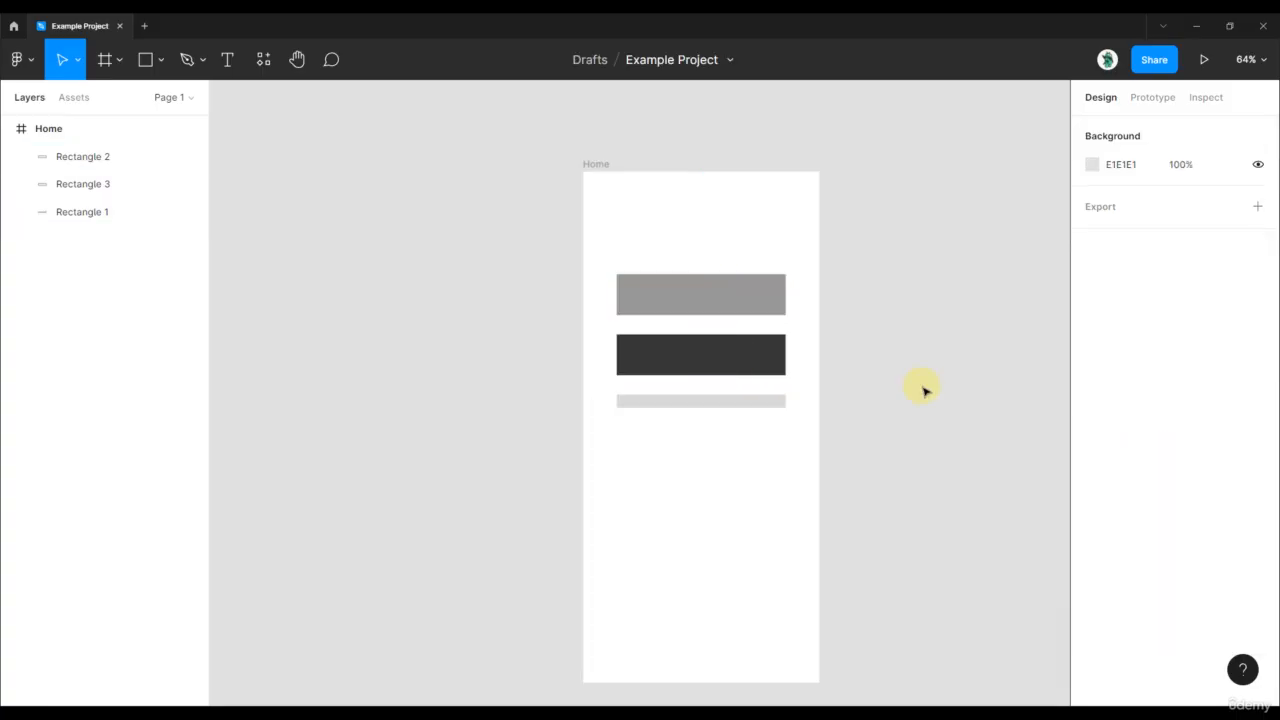
left_click_drag(864, 421, 609, 260)
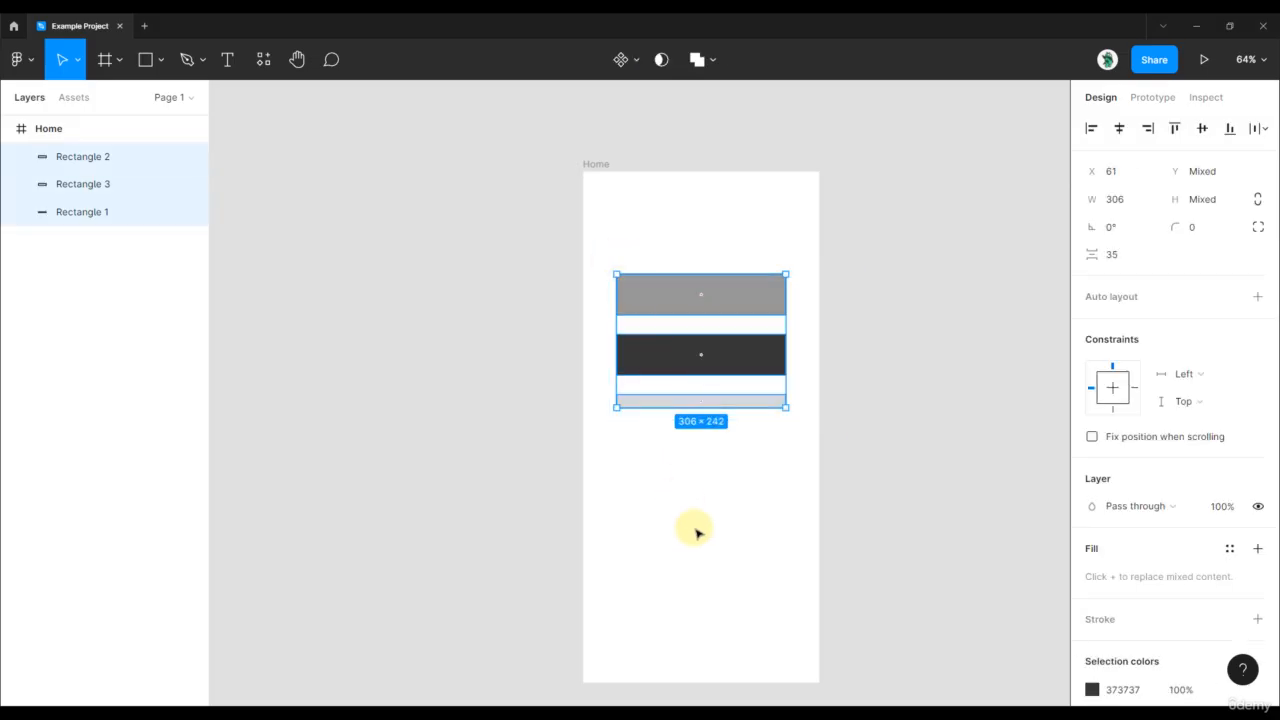
scroll(743, 426, "down", 2)
left_click(743, 426)
Duplicate the dark-gray and light-gray rectangles down to Y 604 and wrap the two copies in a vertical auto layout frame
scroll(715, 300, "up", 2)
scroll(857, 292, "up", 1)
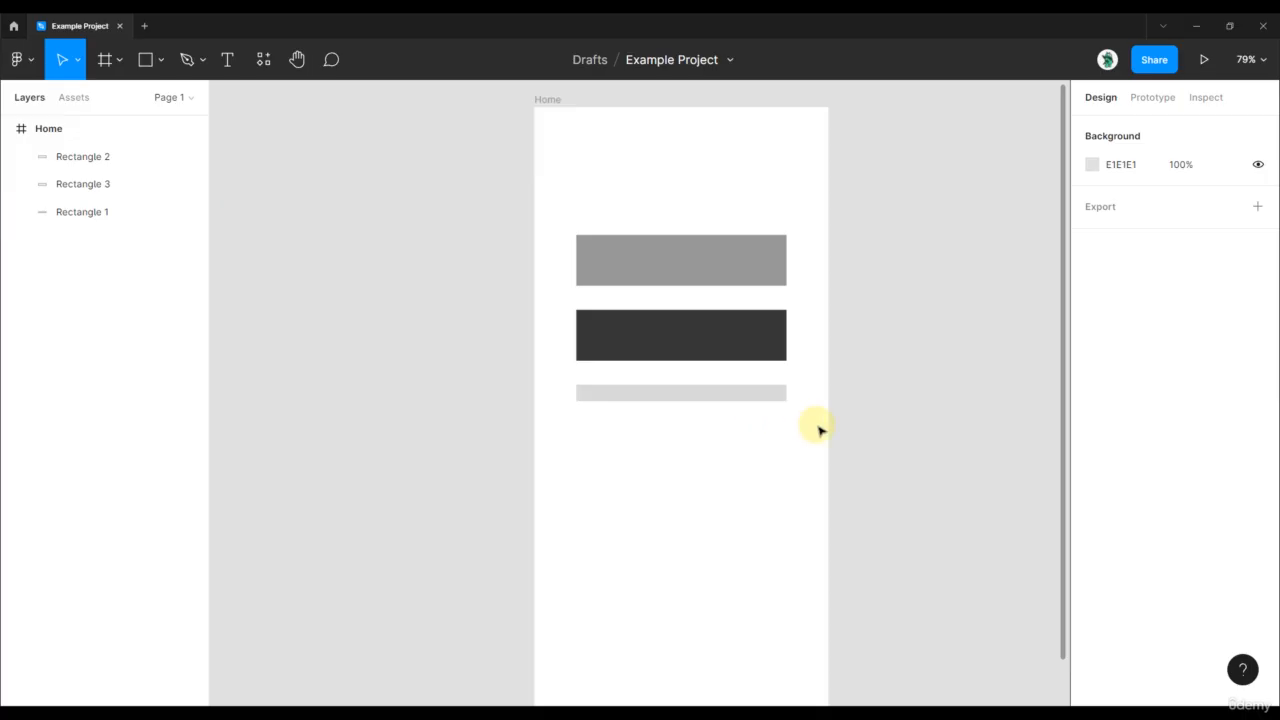
left_click_drag(818, 421, 660, 330)
left_click_drag(737, 334, 706, 552)
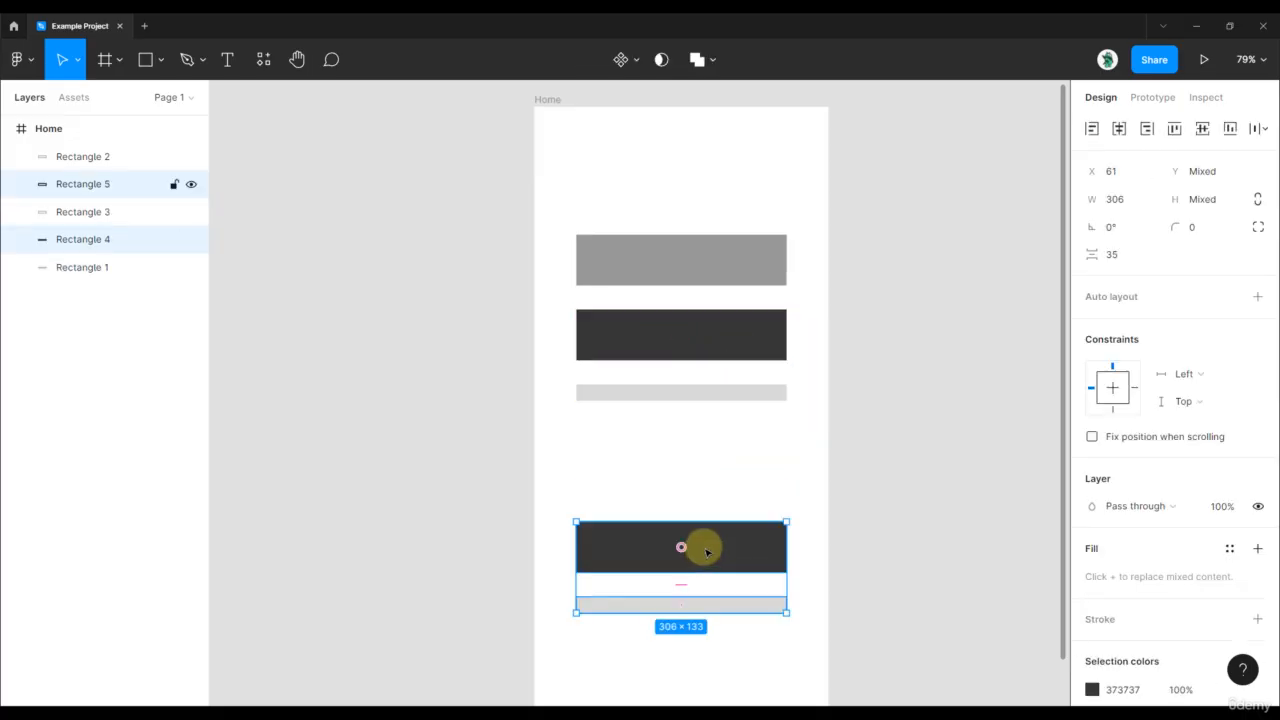
key("shift+a")
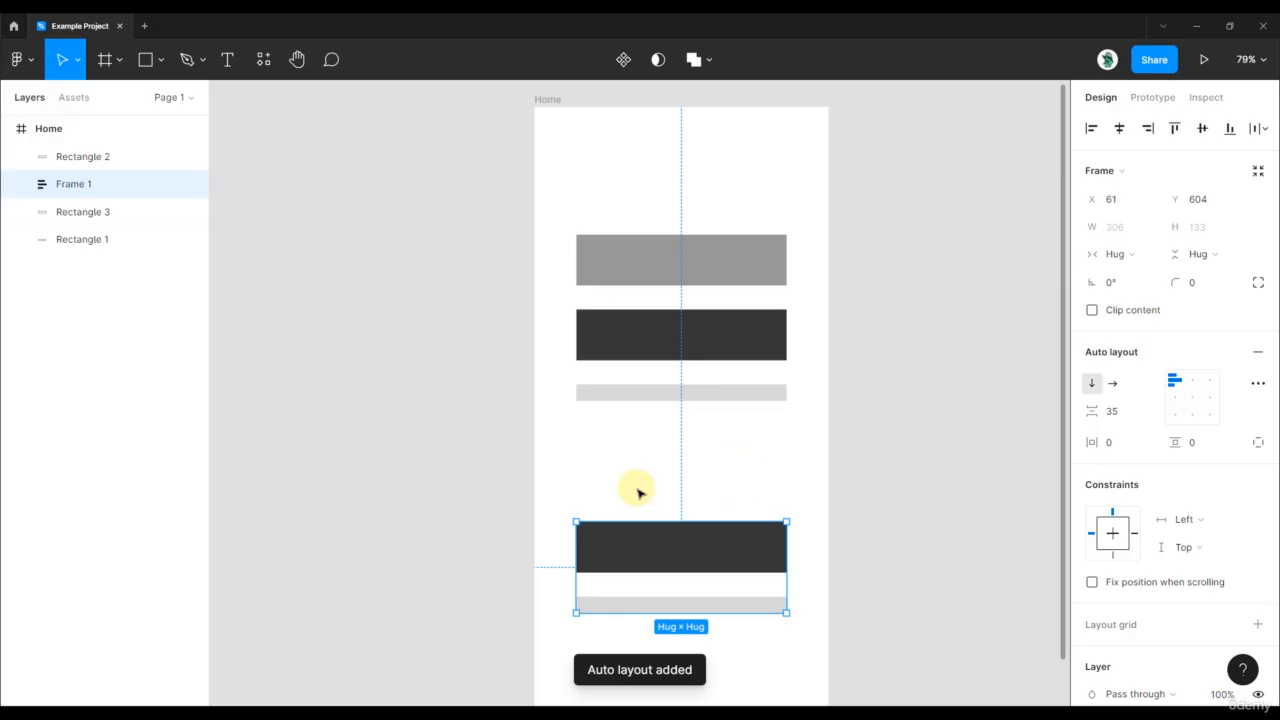
Move the auto layout frame up to Y 463 and check its gap and the gap between the upper rectangles
left_click_drag(674, 549, 686, 450)
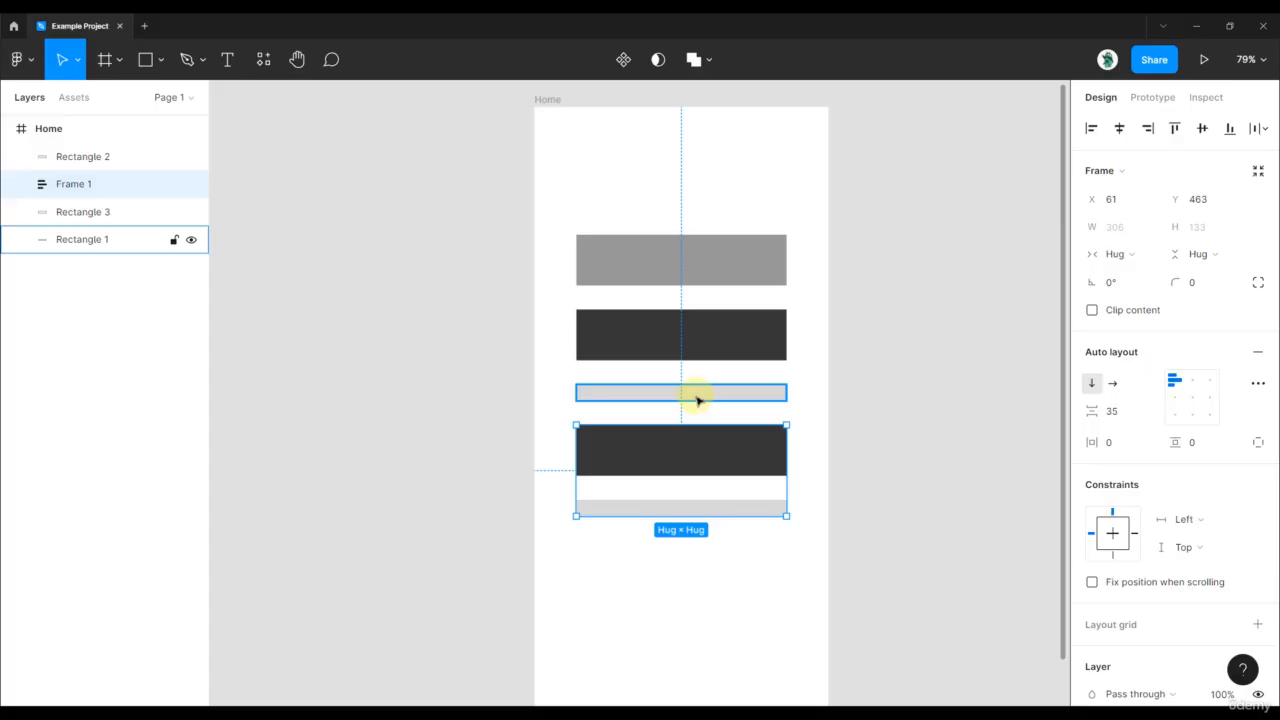
key("alt")
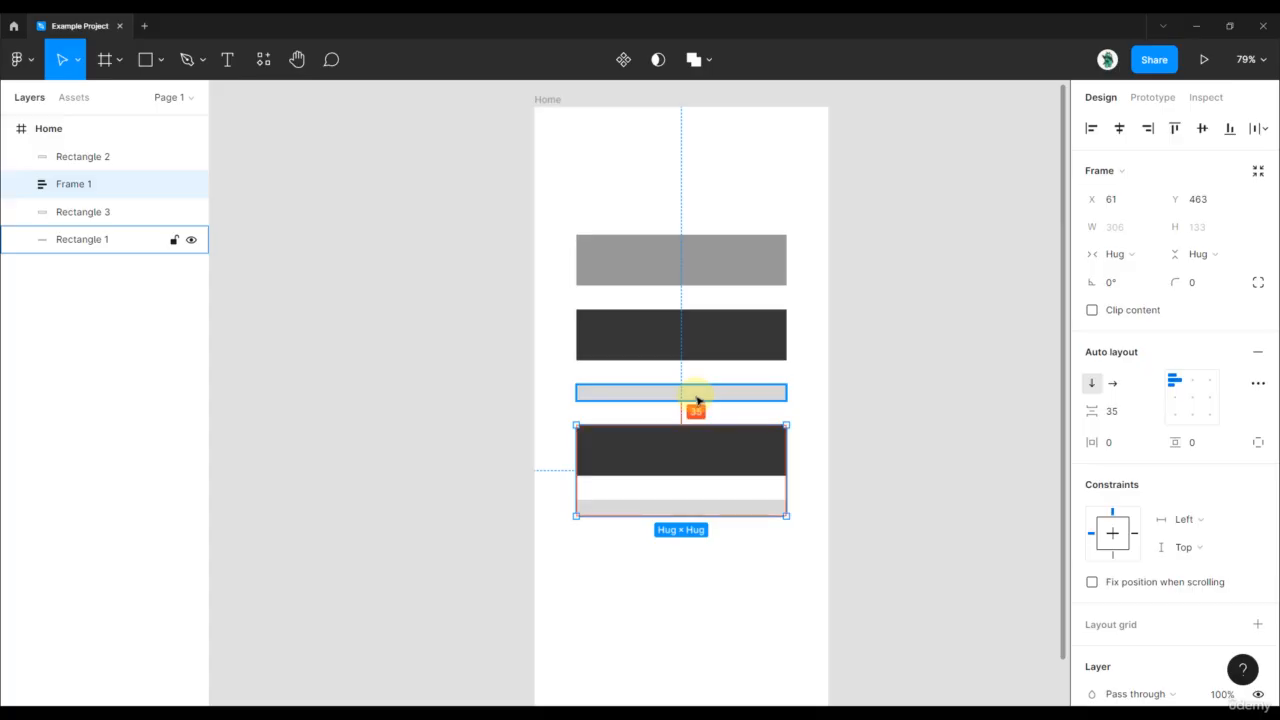
left_click(715, 345, "alt")
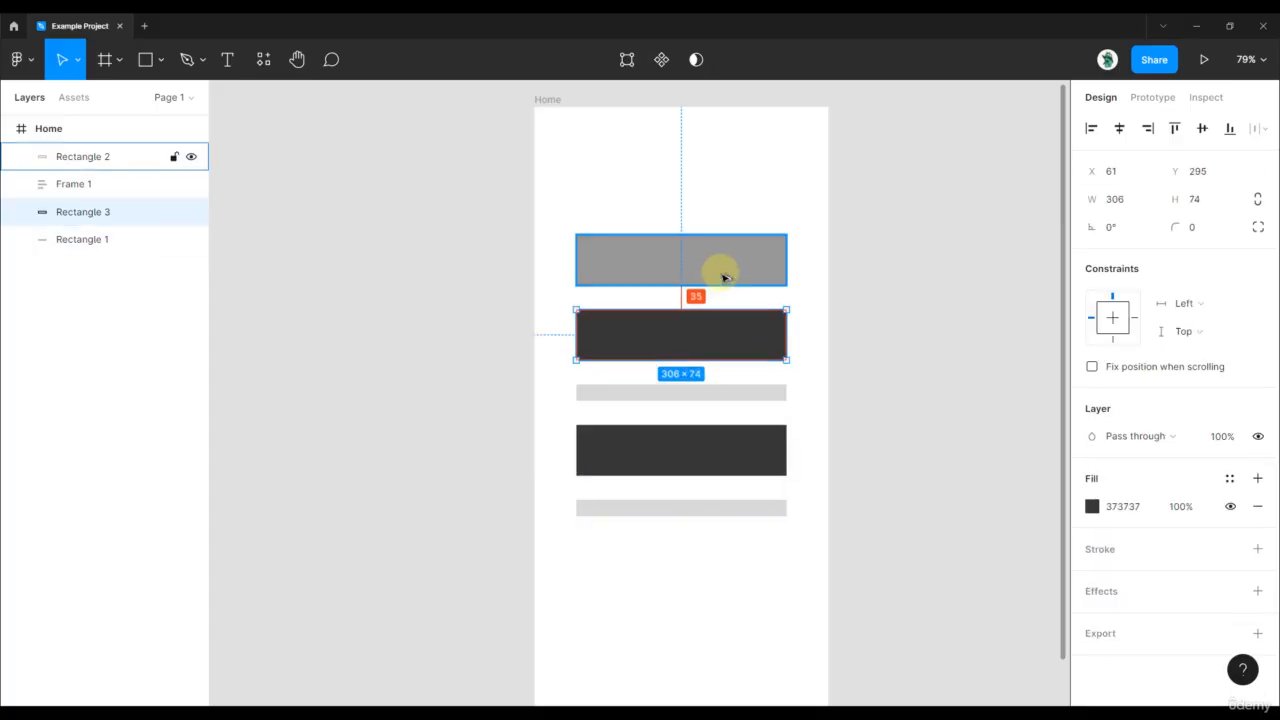
Change the fill of the dark-gray rectangle inside the auto layout frame to blue 45C7FF
double_click(728, 450)
left_click(1092, 395)
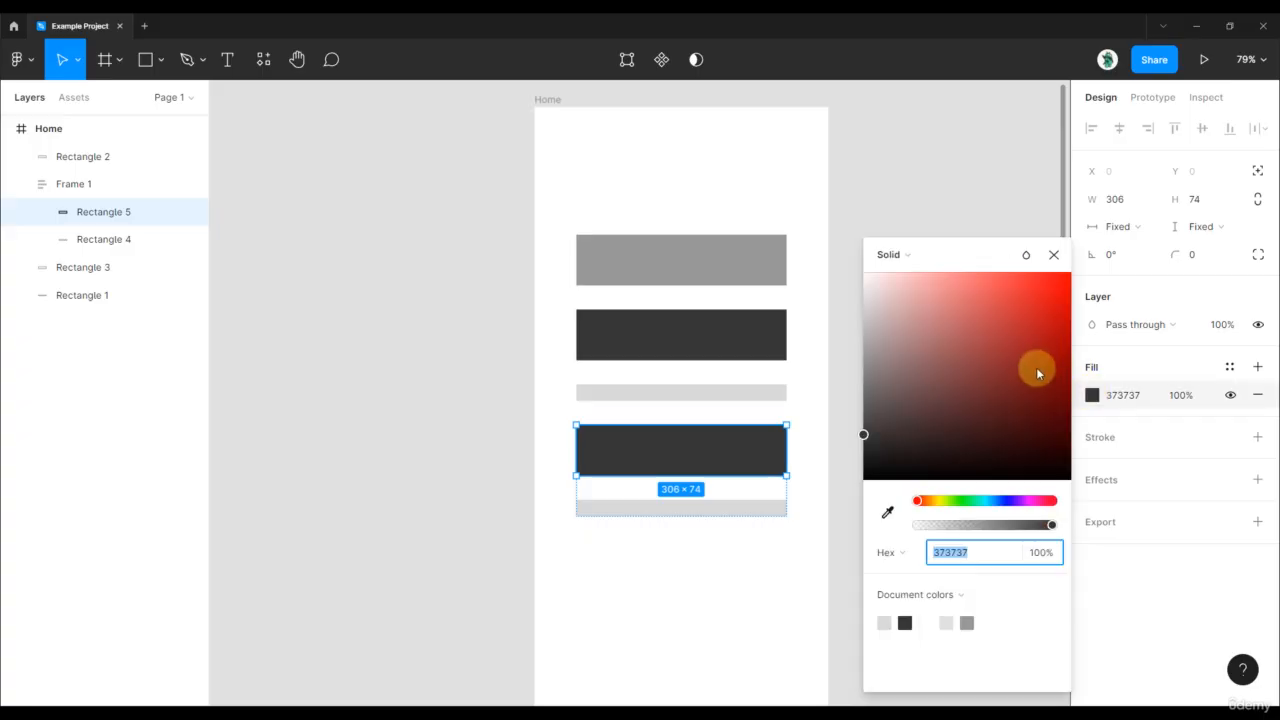
left_click(990, 500)
left_click(1014, 276)
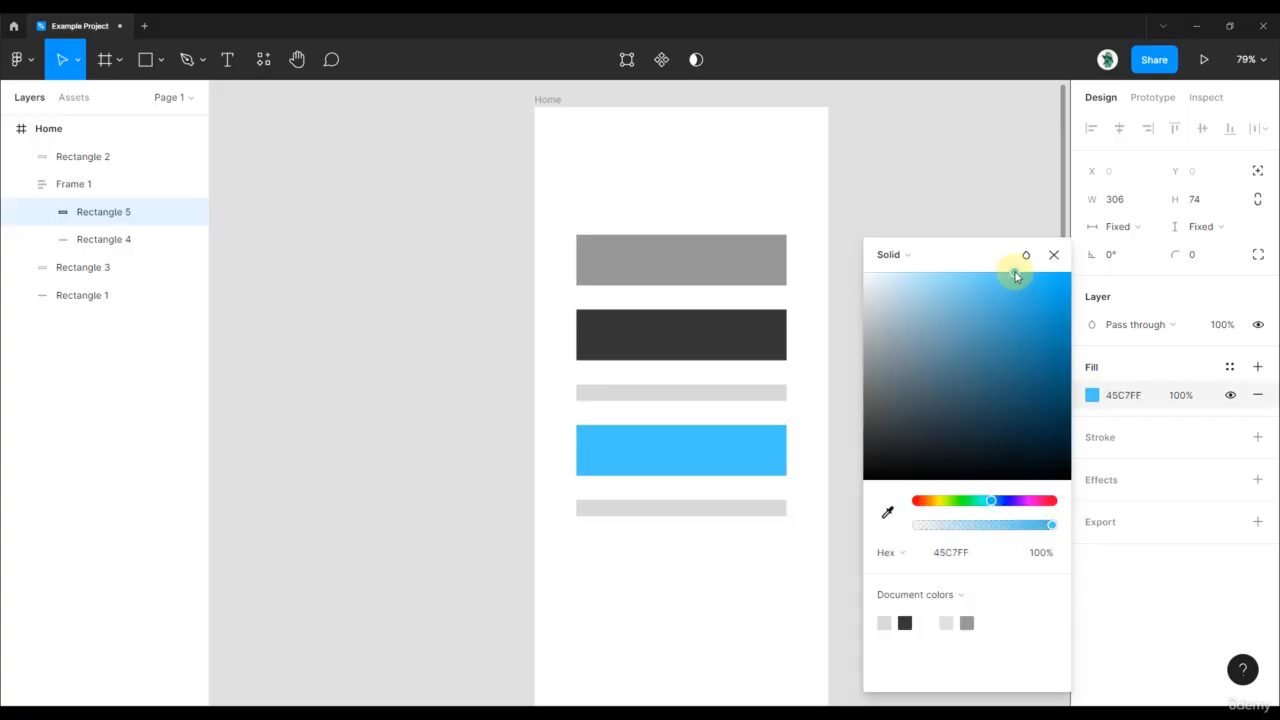
left_click(989, 190)
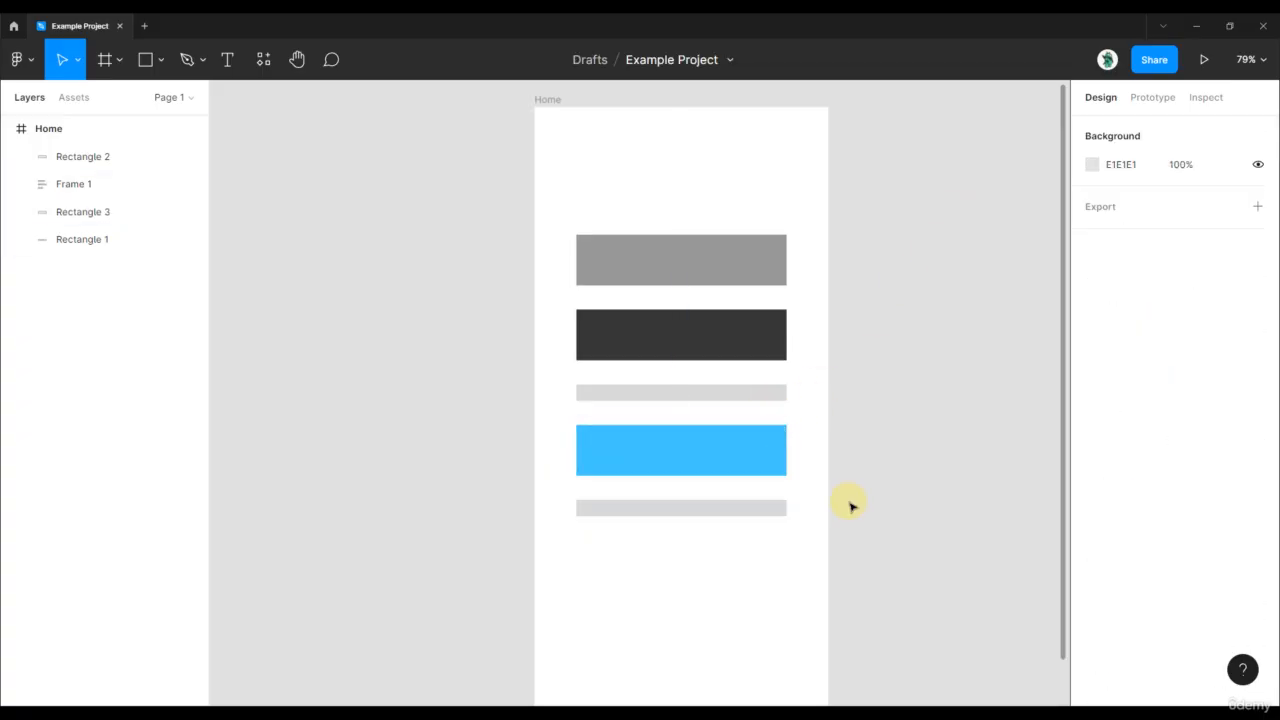
Rearrange the stack so the auto layout frame comes first, mid-gray second, dark gray third and light gray last
left_click_drag(851, 506, 595, 283)
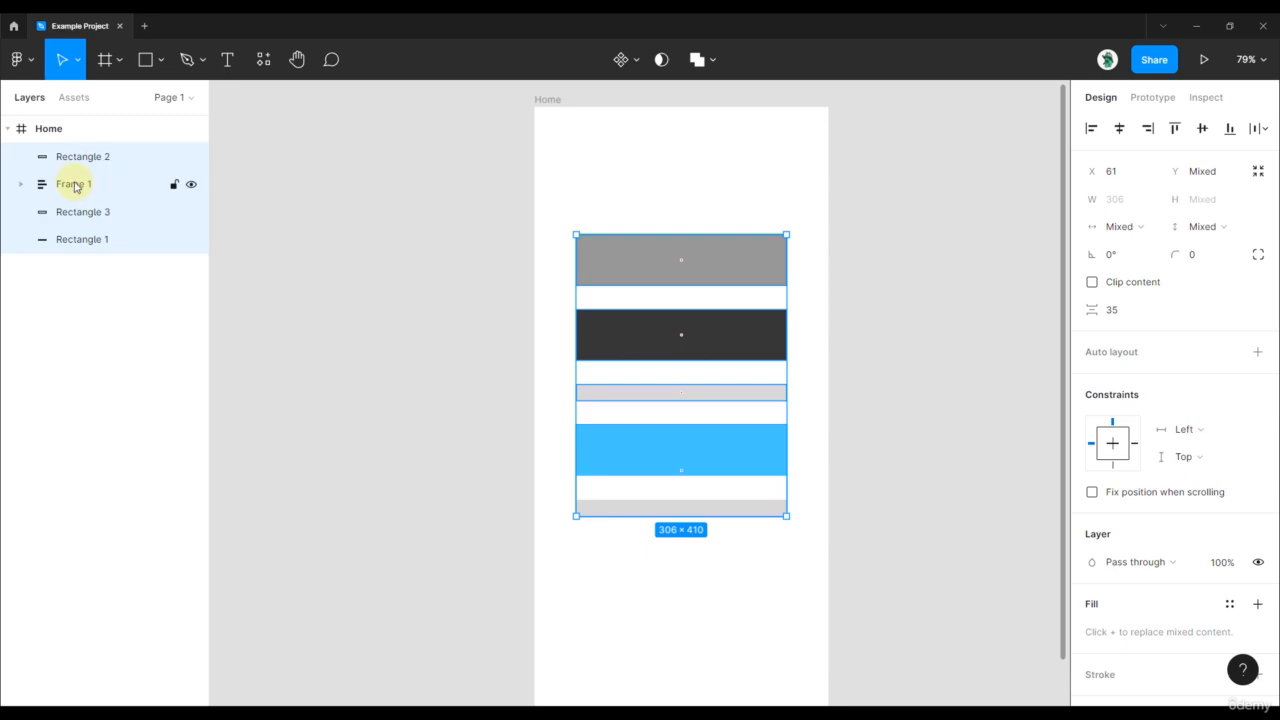
mouse_move(749, 514)
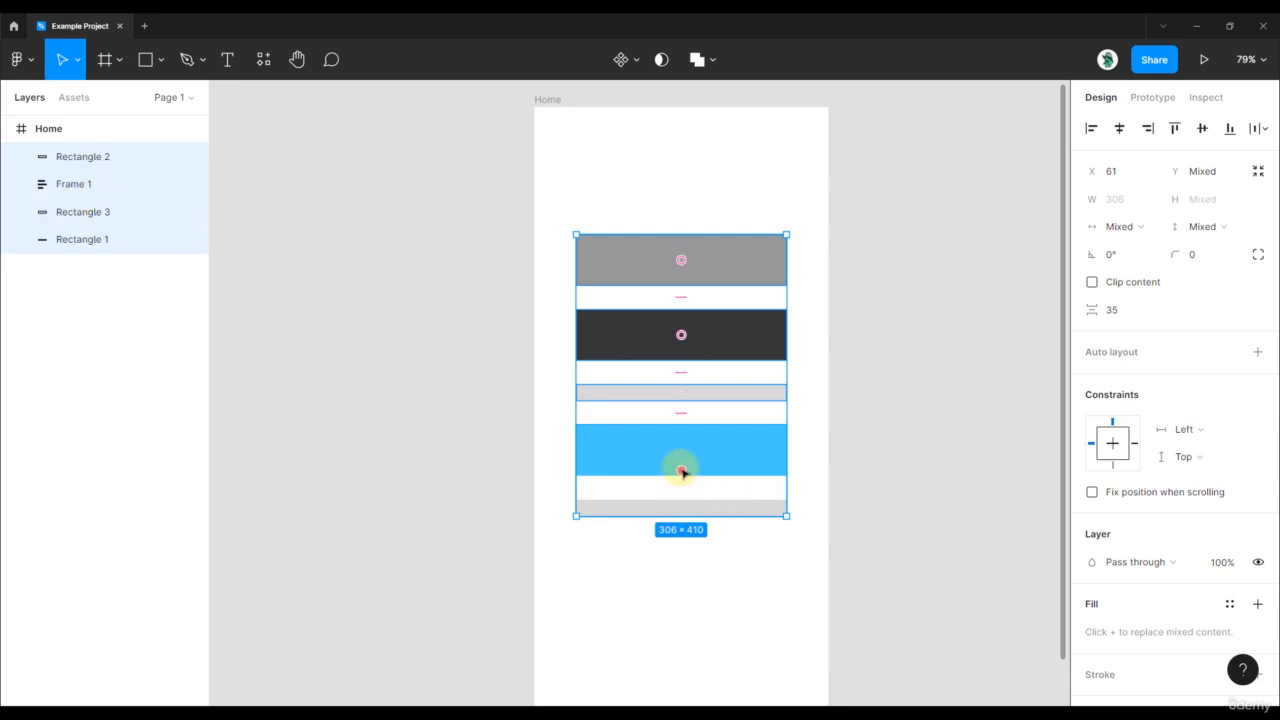
left_click_drag(681, 472, 684, 357)
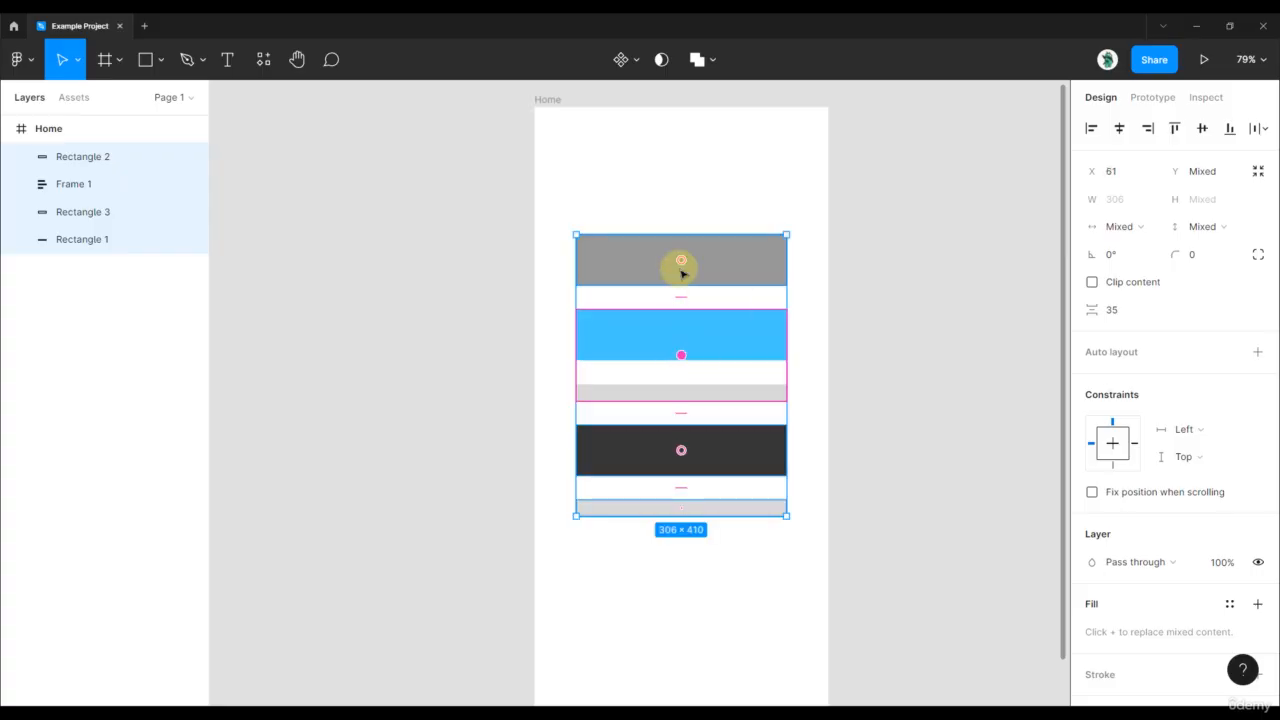
left_click_drag(683, 264, 683, 403)
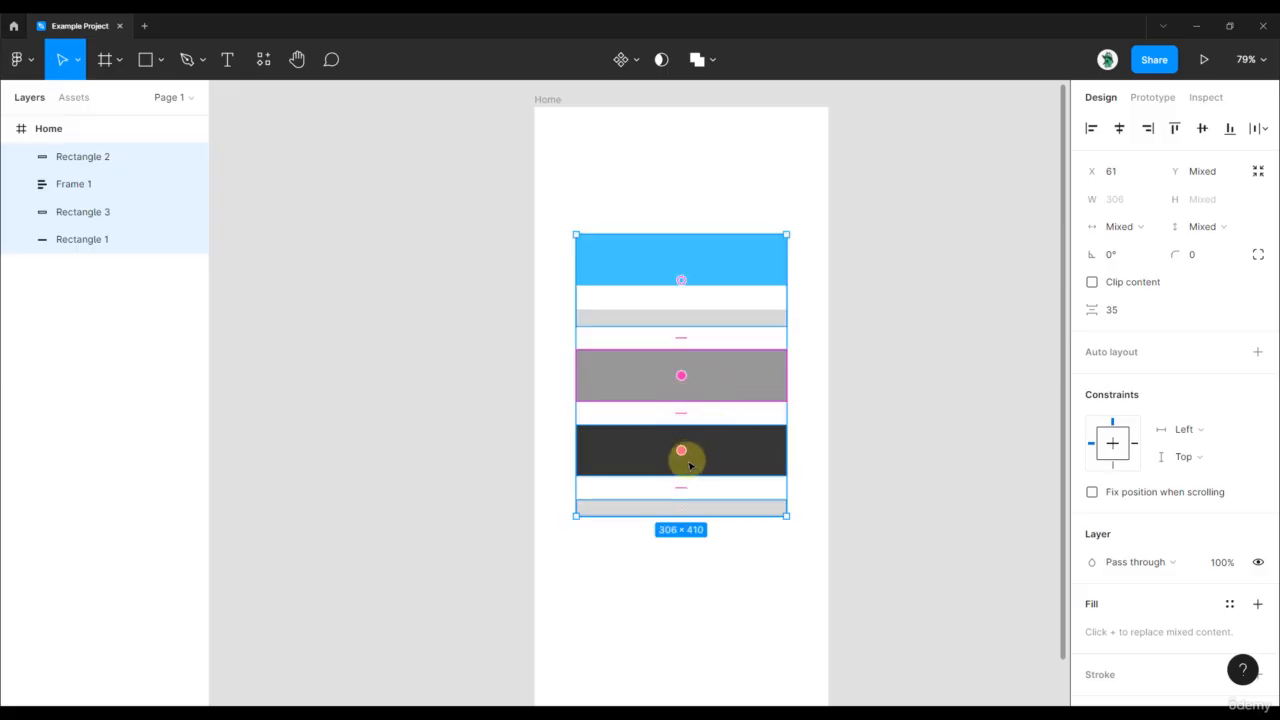
left_click(848, 417)
Duplicate the mid-gray, dark-gray and light-gray rectangles directly below the stack, keeping the 35 spacing
left_click(687, 281)
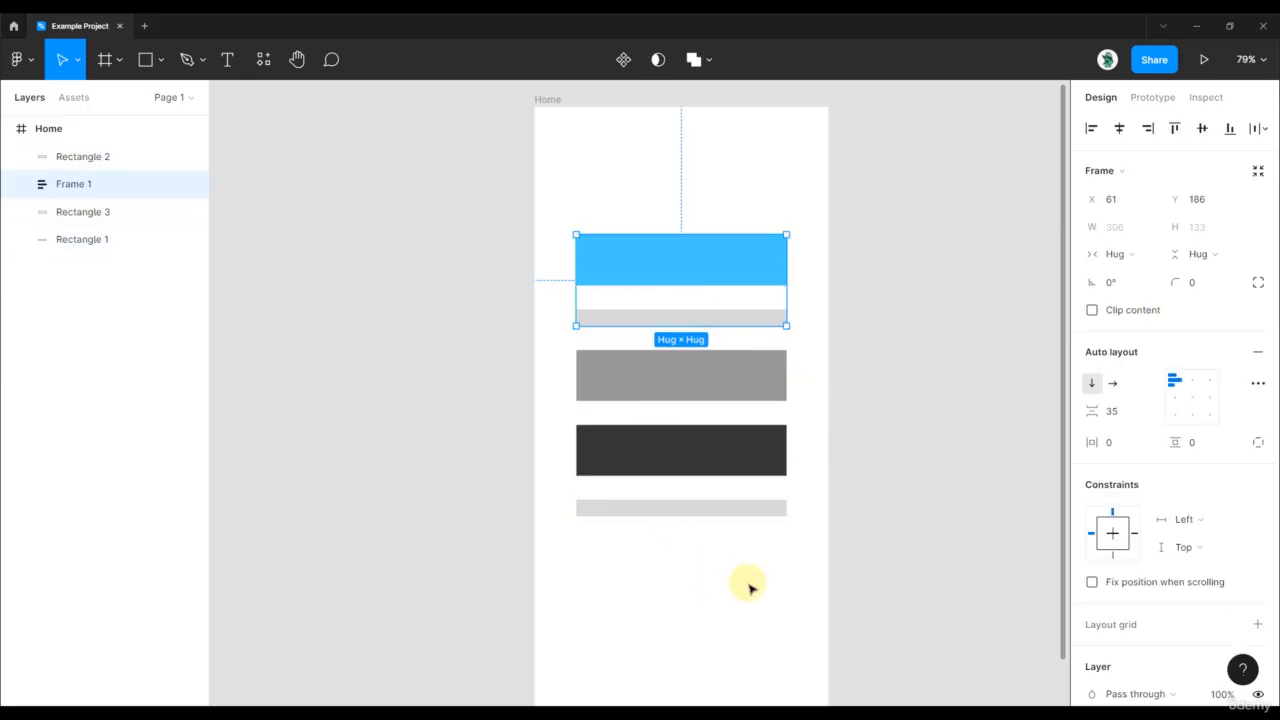
left_click_drag(746, 570, 601, 390)
left_click_drag(677, 423, 712, 570)
scroll(765, 568, "down", 3)
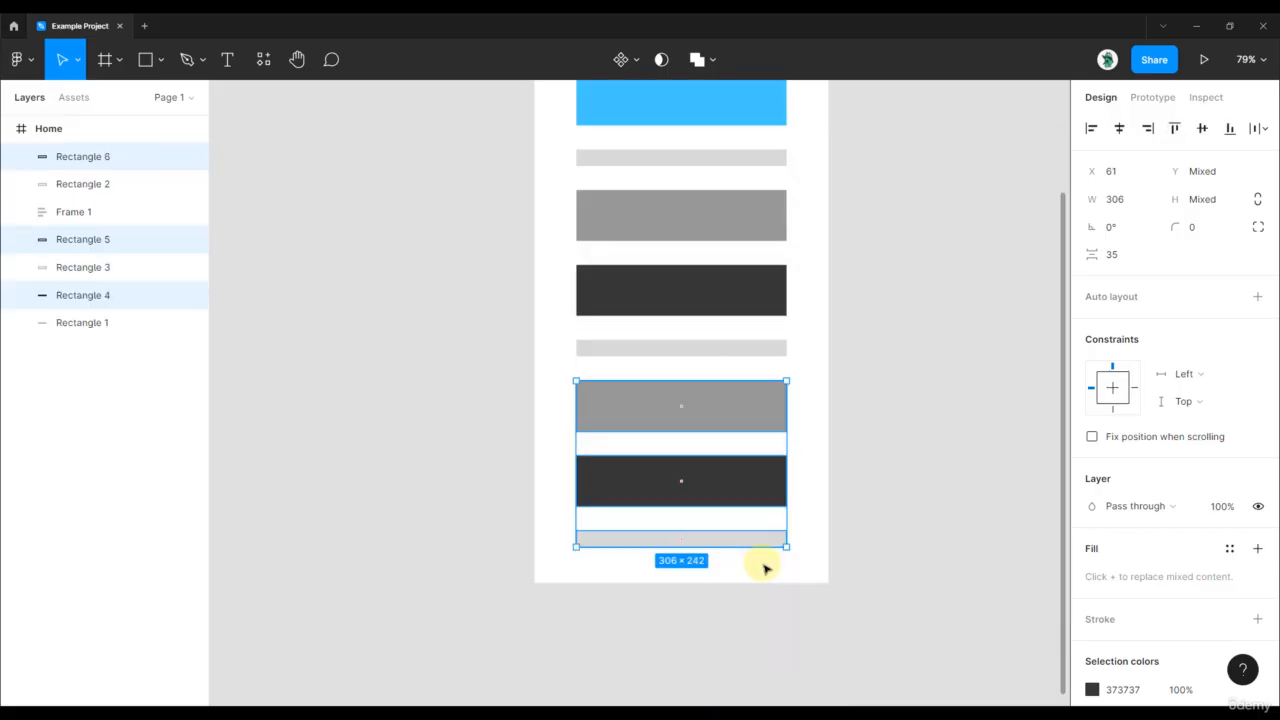
Group the three duplicated rectangles and change the fill of the group's mid-gray rectangle to red F34646
key("ctrl+g")
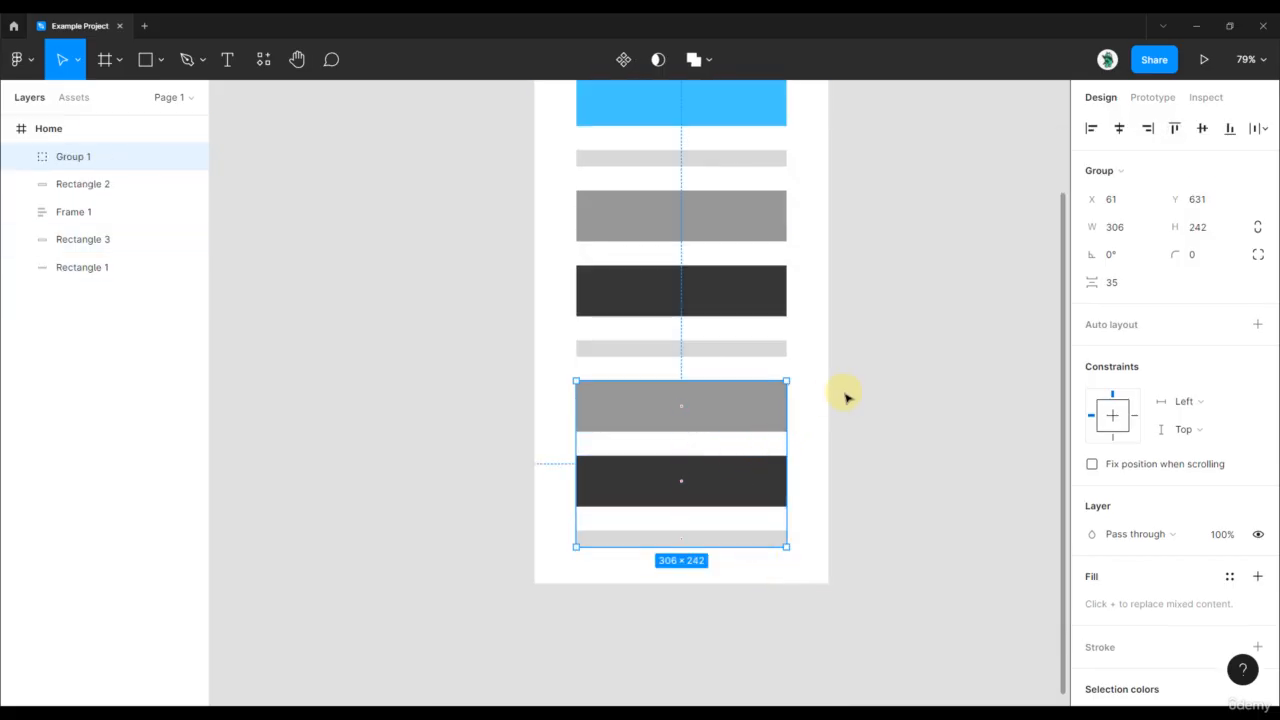
scroll(846, 397, "up", 2)
double_click(741, 477)
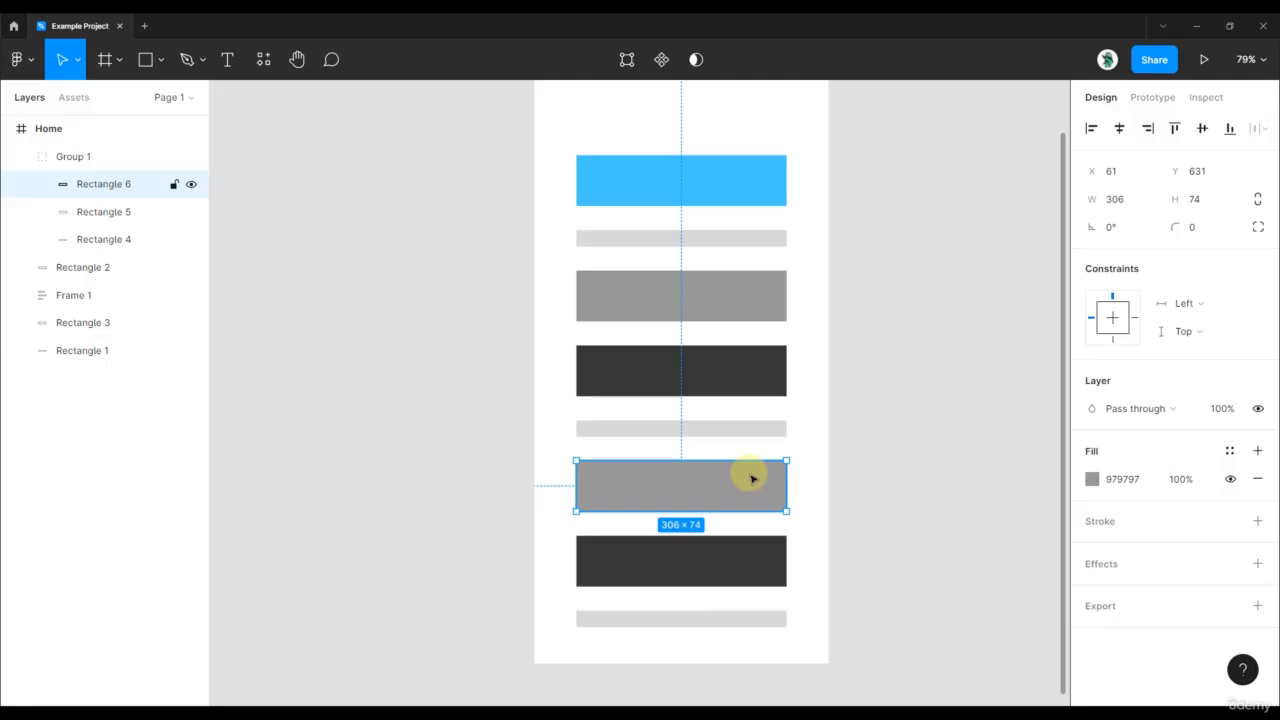
left_click(1093, 479)
left_click_drag(1040, 335, 1011, 283)
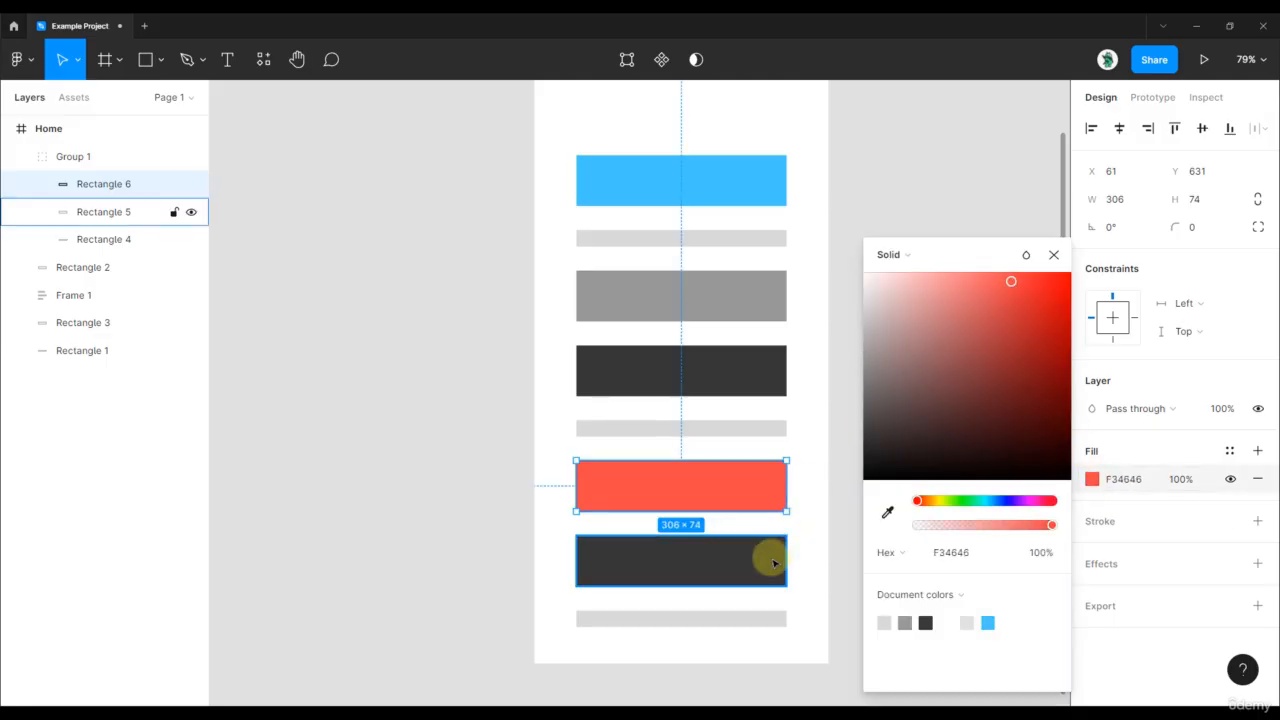
Change the fill of the dark-gray rectangle inside the group to a light, muted pink
double_click(766, 557)
left_click(1092, 395)
left_click_drag(975, 345, 926, 294)
left_click(941, 216)
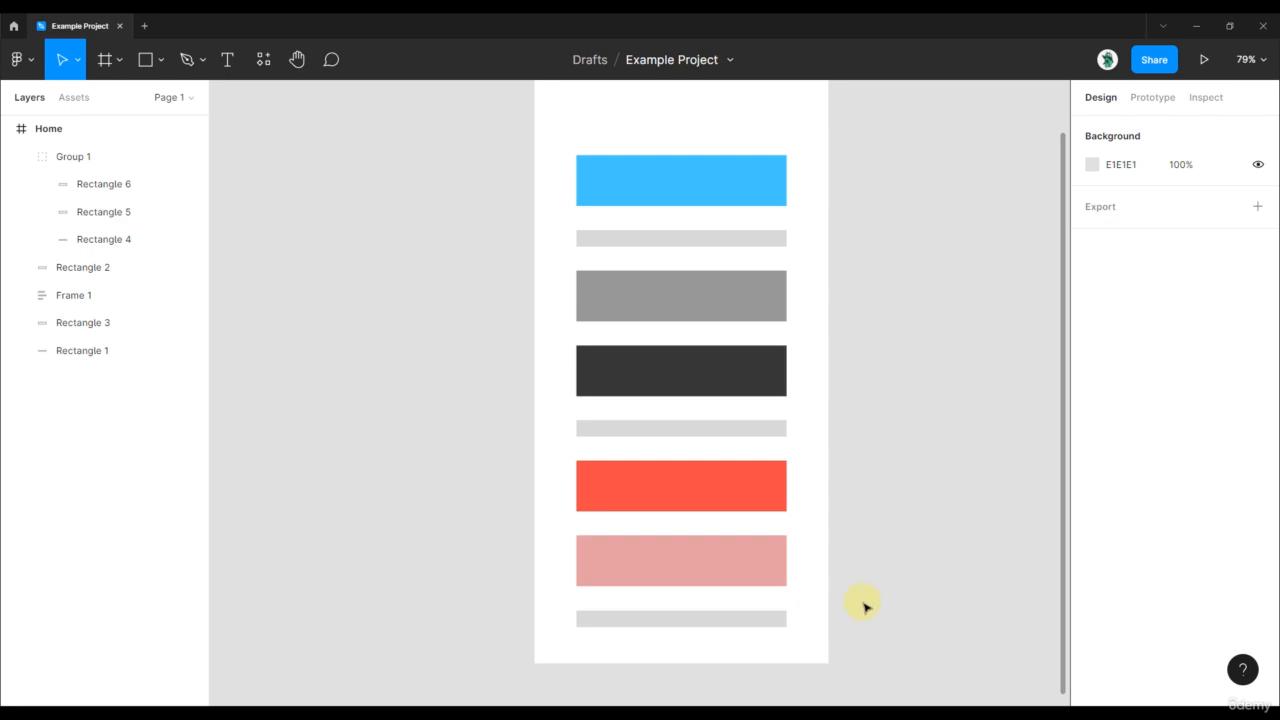
Rearrange the whole stack so the group comes first, mid-gray second, the auto layout frame third, light gray fourth and dark gray last
left_click_drag(871, 630, 540, 160)
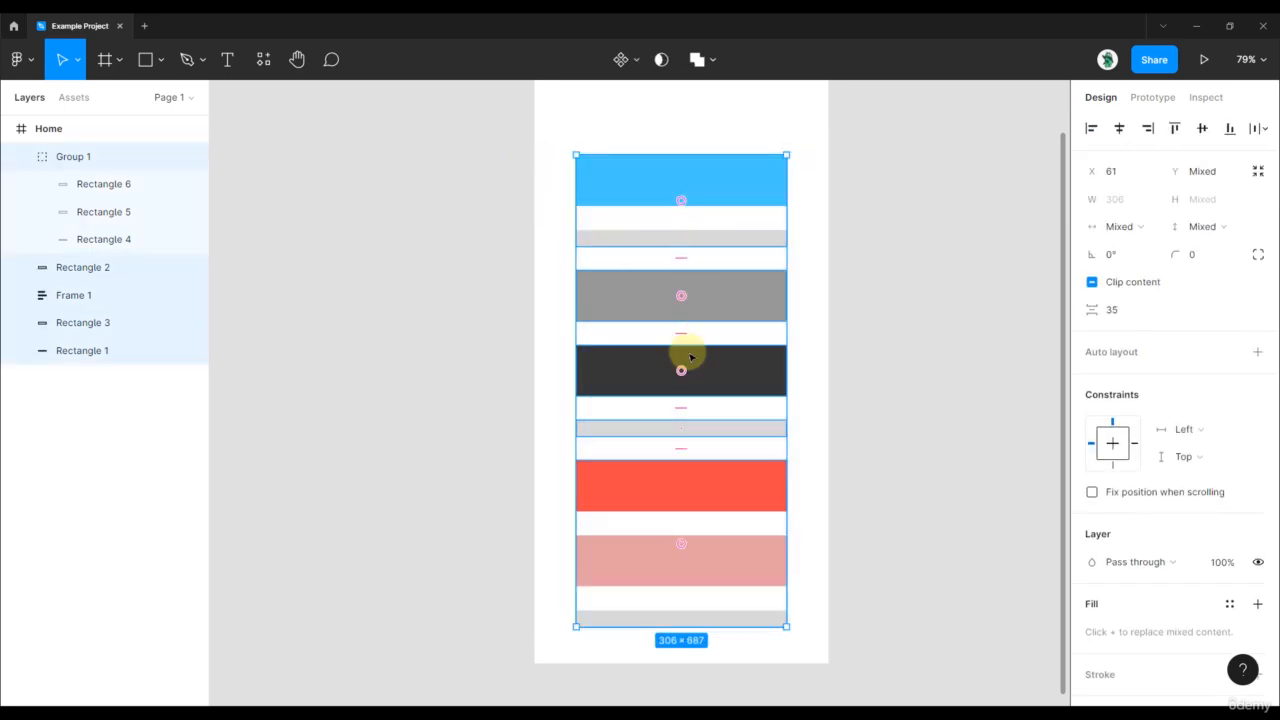
left_click_drag(681, 546, 682, 350)
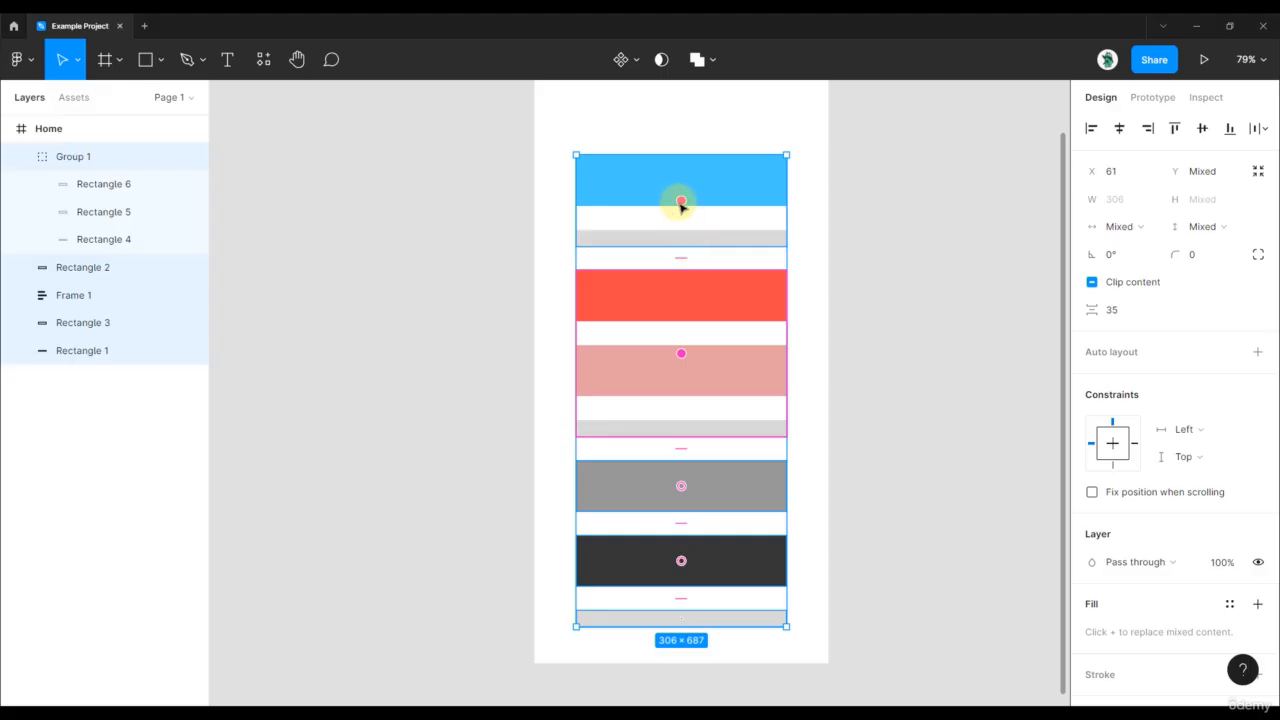
left_click_drag(681, 207, 690, 372)
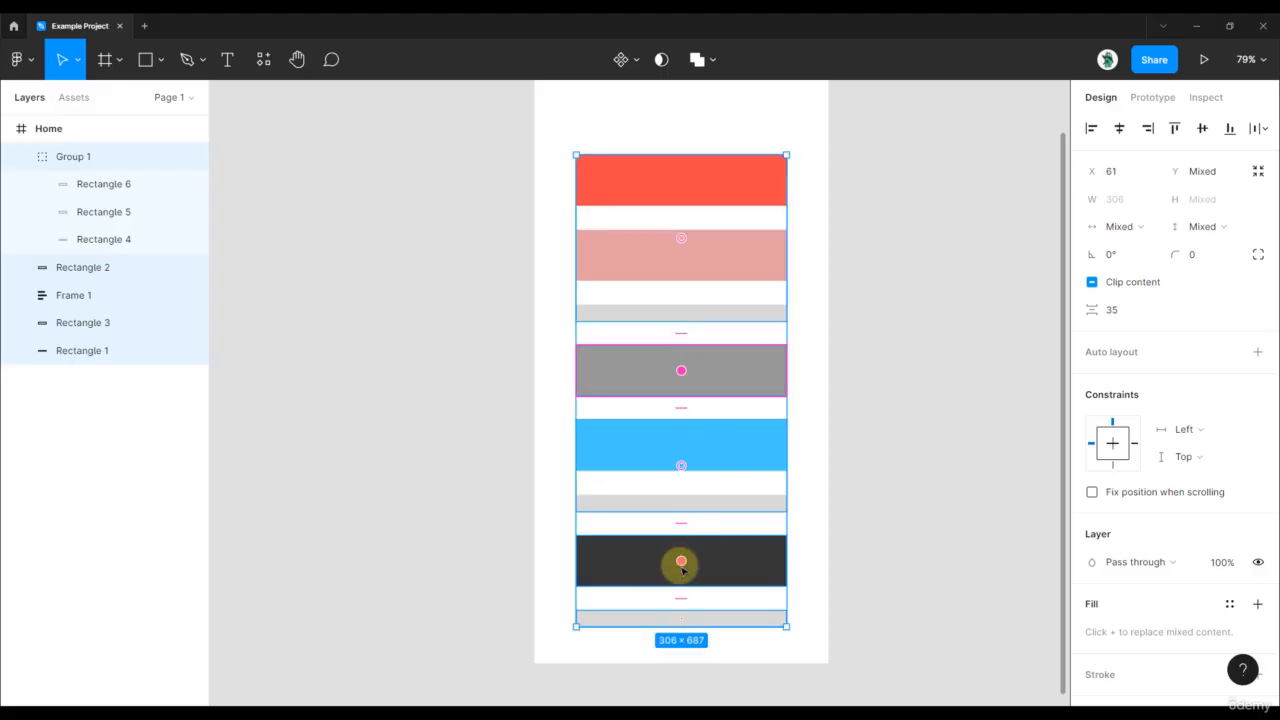
left_click_drag(680, 563, 681, 610)
left_click(885, 485)
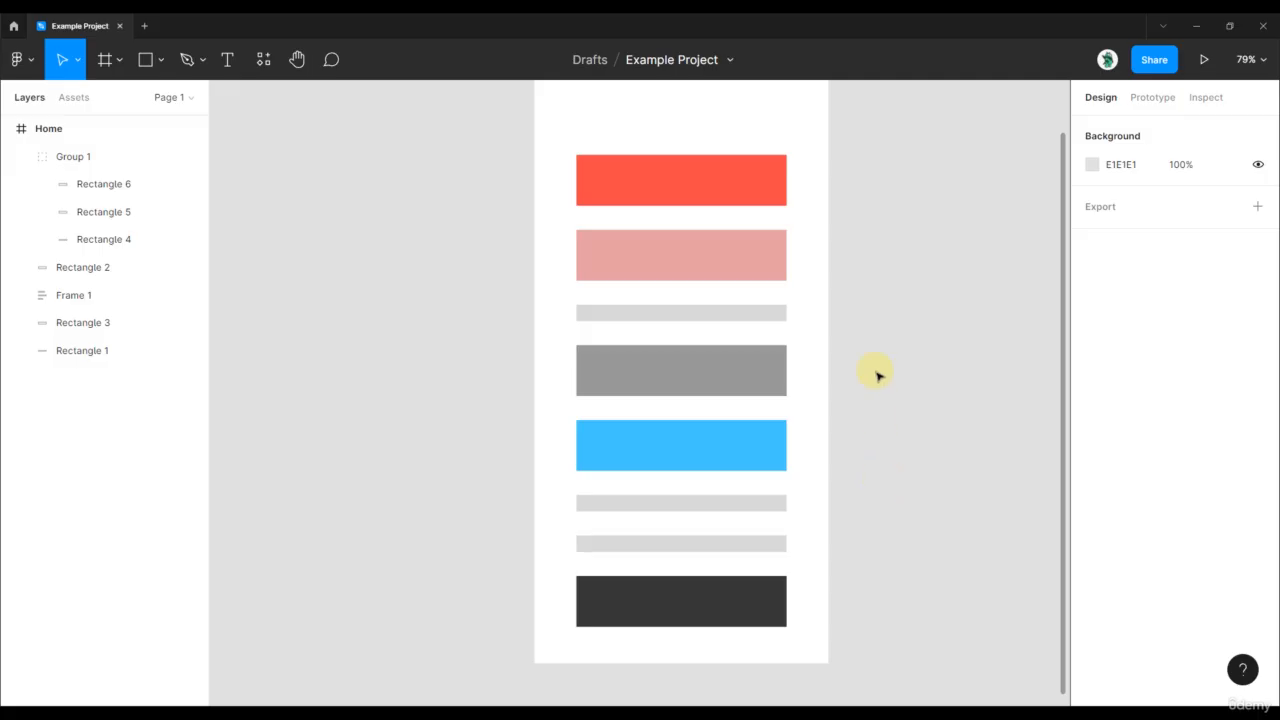
scroll(877, 376, "down", 2)
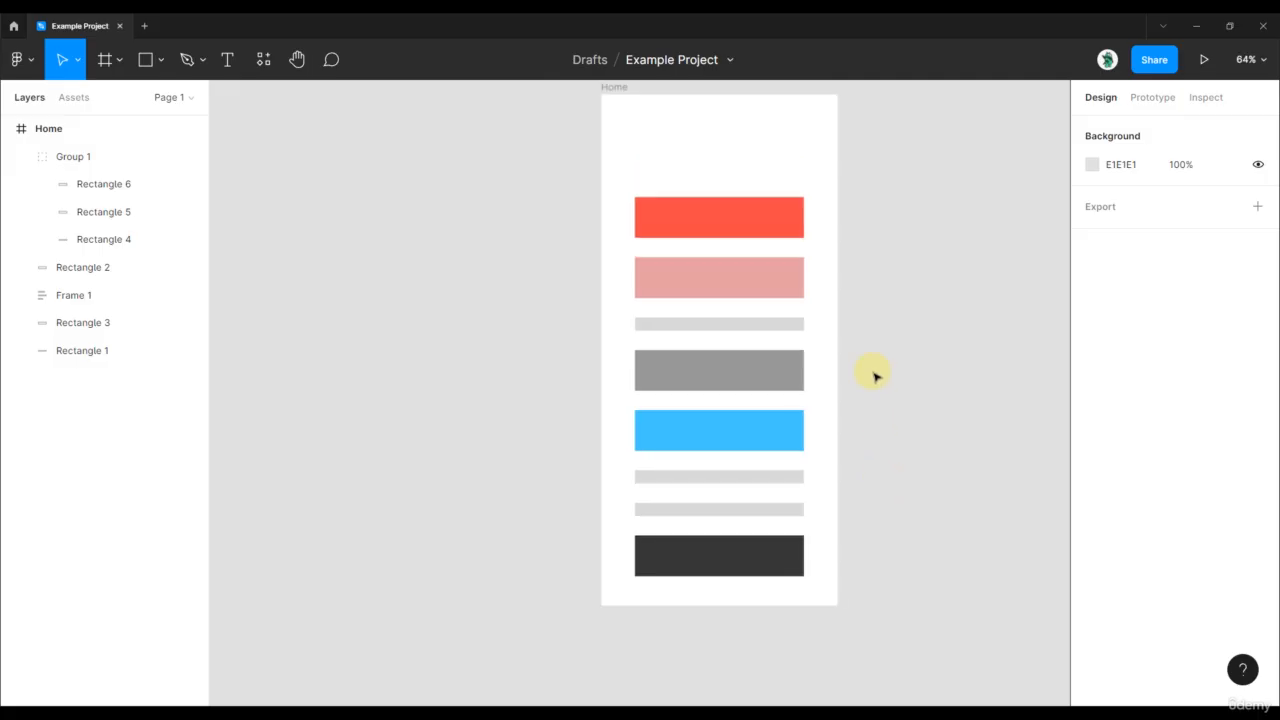